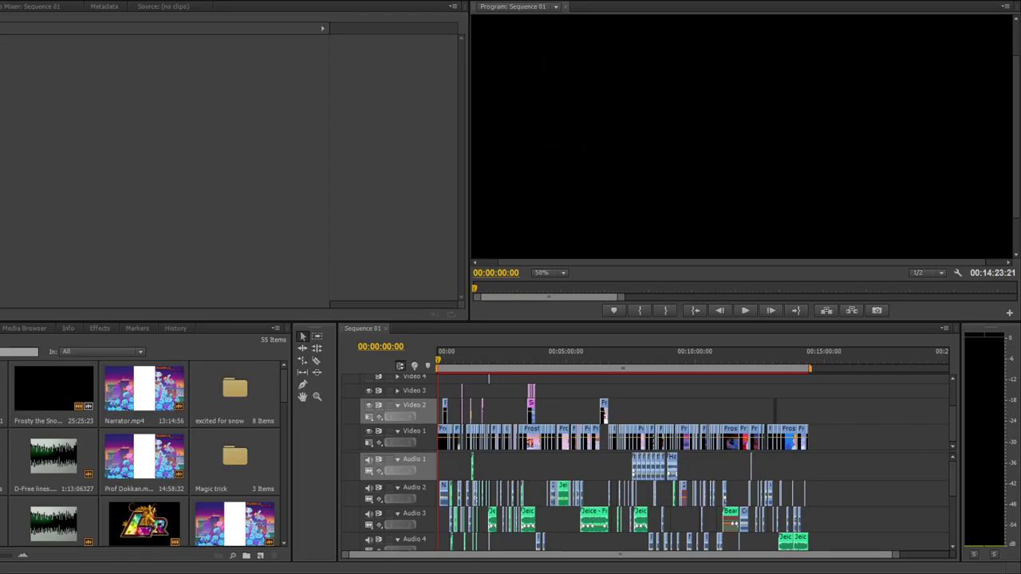
Reduce the Program monitor's display magnification to 25%
key("shift+3")
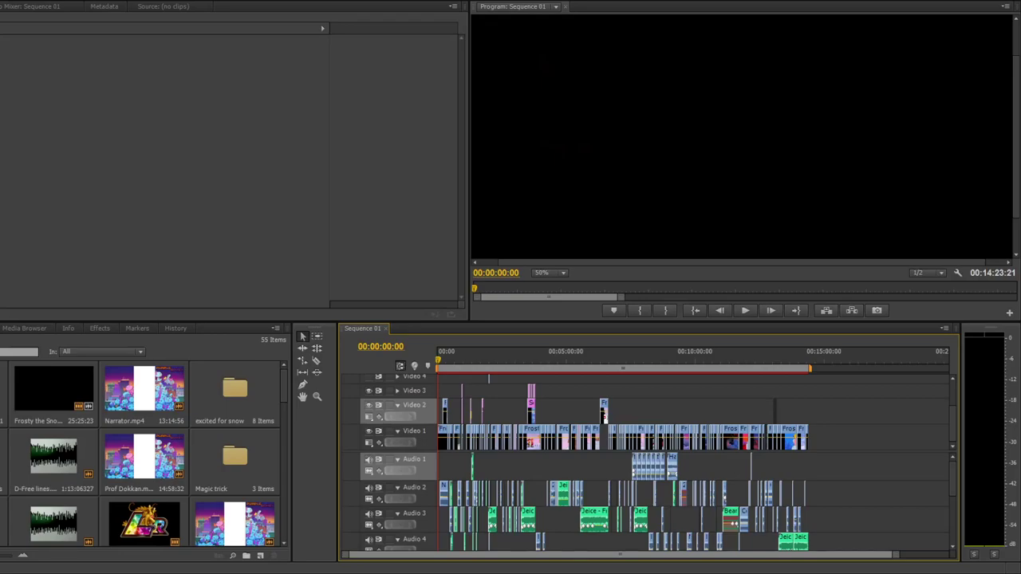
key("shift+4")
key("minus")
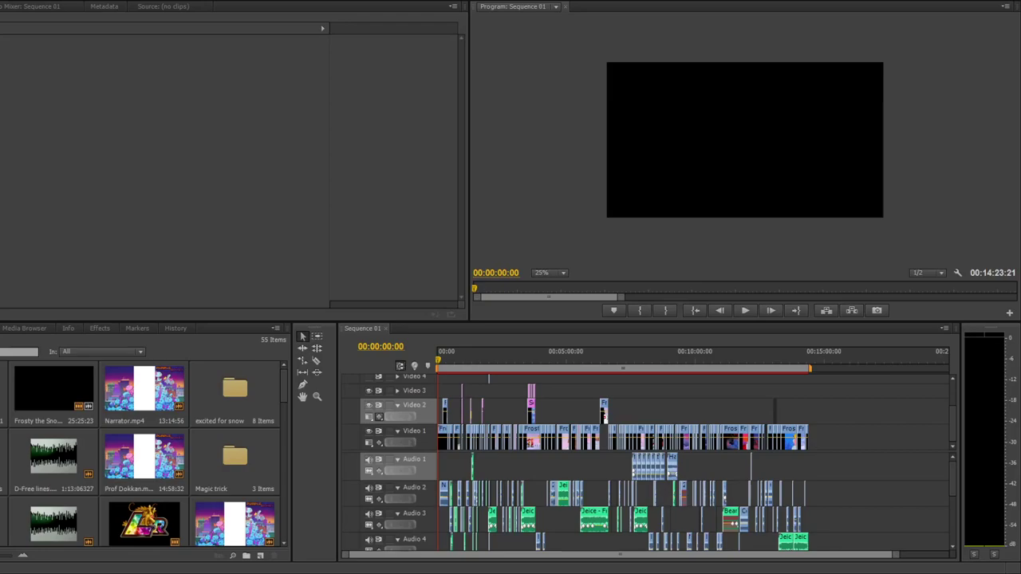
Scrub through the opening of Sequence 01 to 00:00:49:11 and return the playhead to the start
key("shift+4")
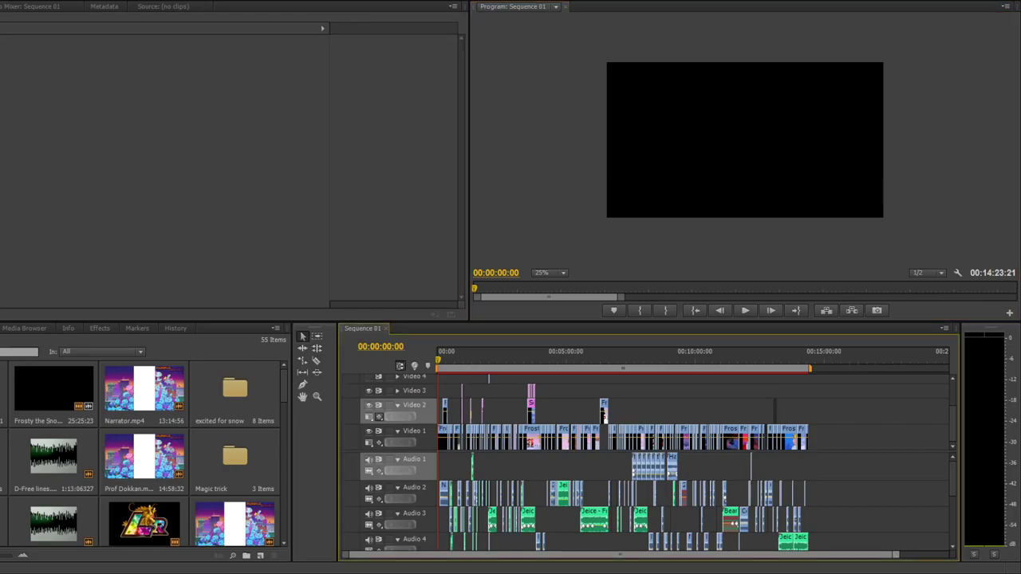
key("=")
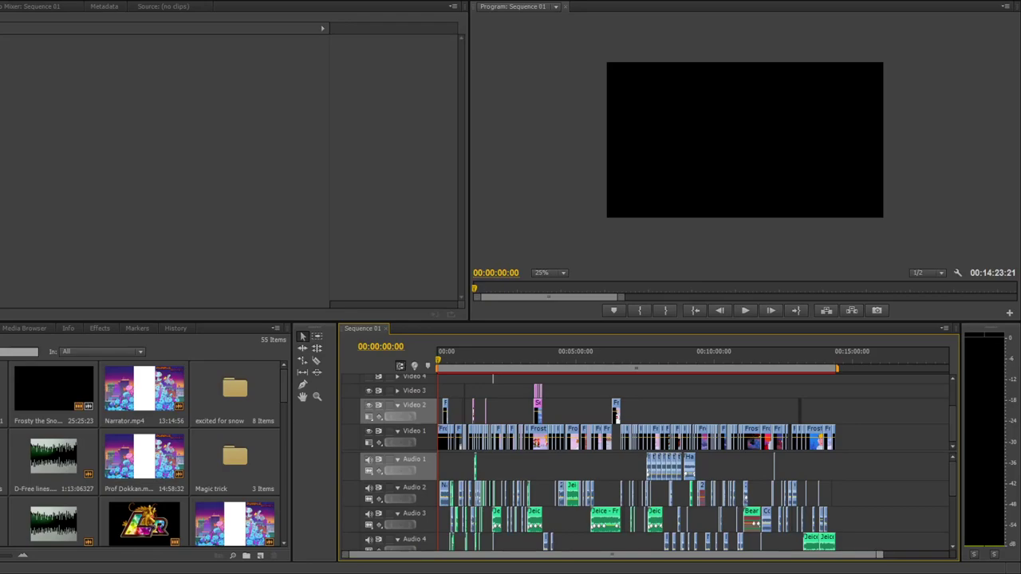
left_click_drag(881, 554, 861, 554)
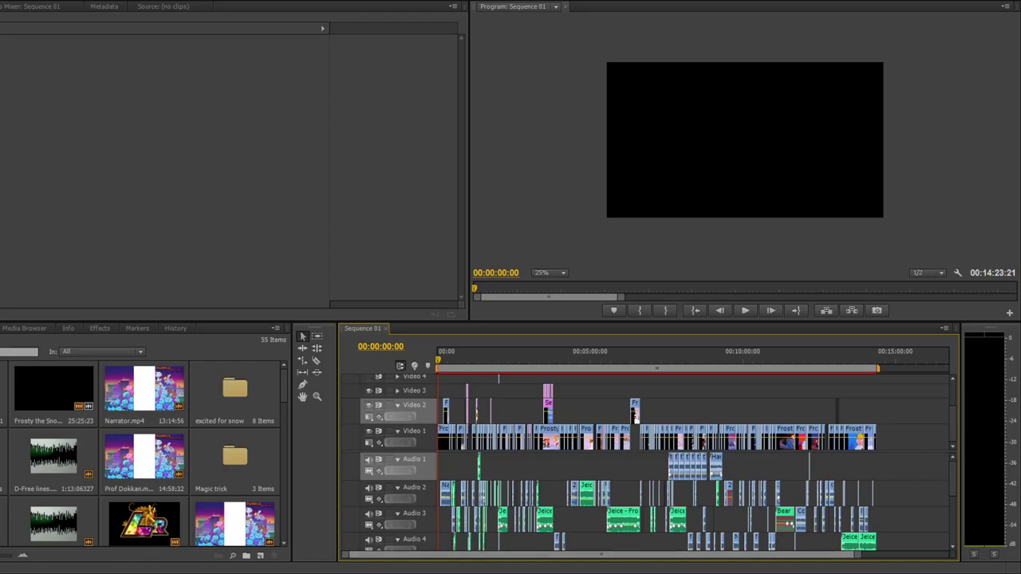
key("equal")
key("equal")
key("equal")
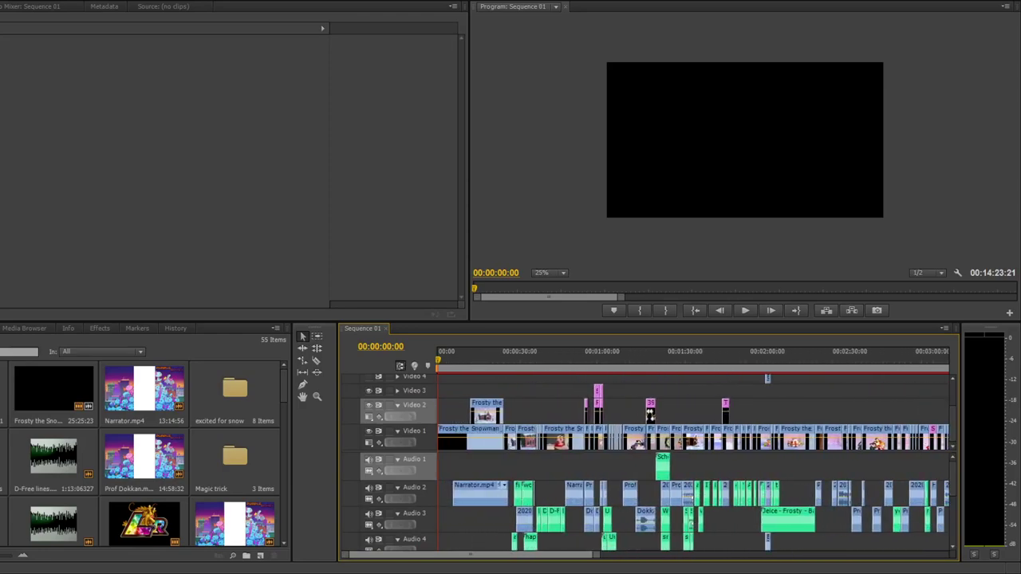
left_click(483, 356)
left_click_drag(482, 356, 572, 356)
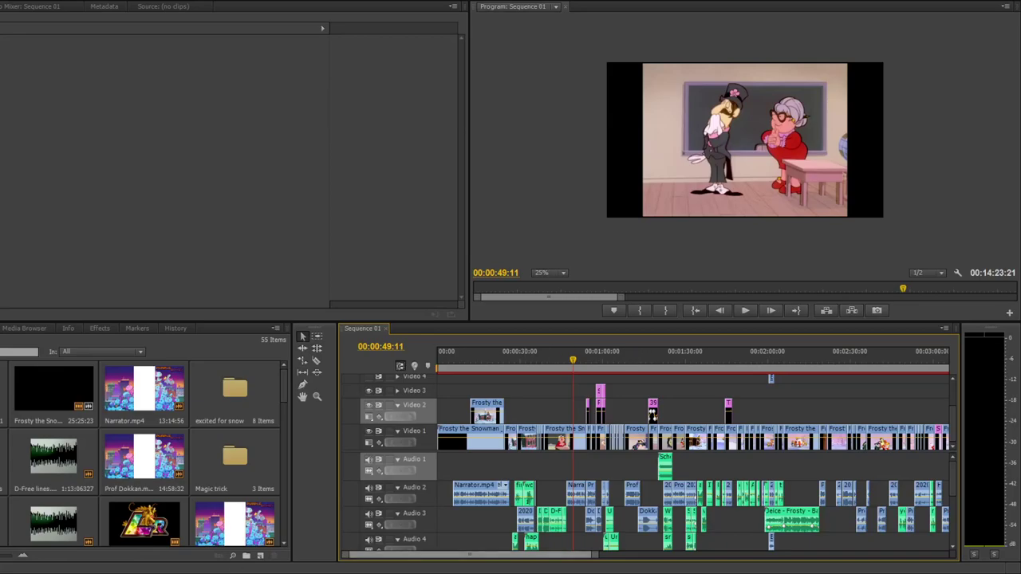
key("Home")
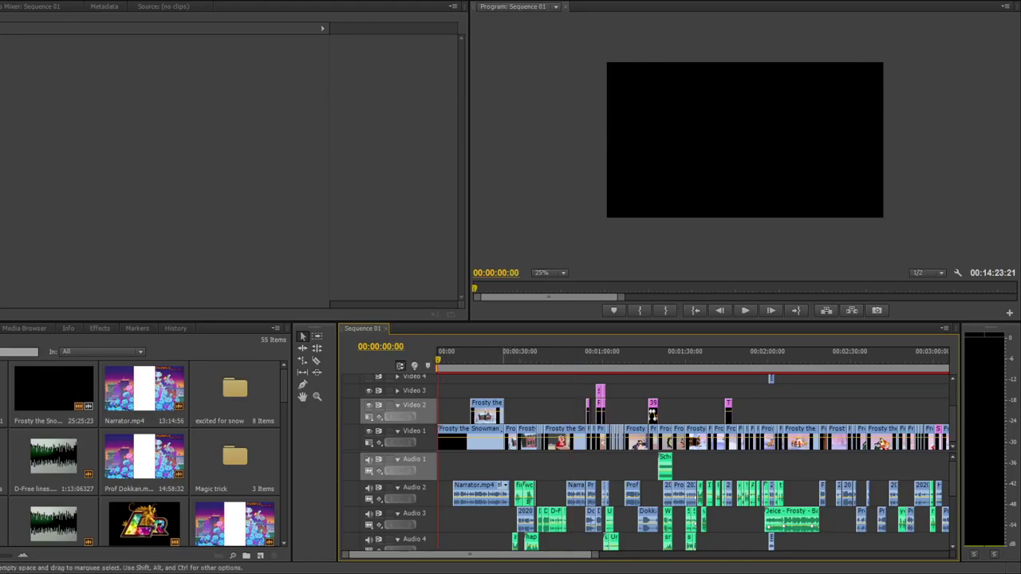
Play the snowflake title credits in Sequence 01 from 00:03:23:16 to 00:03:46:55
scroll(558, 479, "down", 3)
scroll(694, 455, "down", 7)
scroll(694, 454, "down", 4)
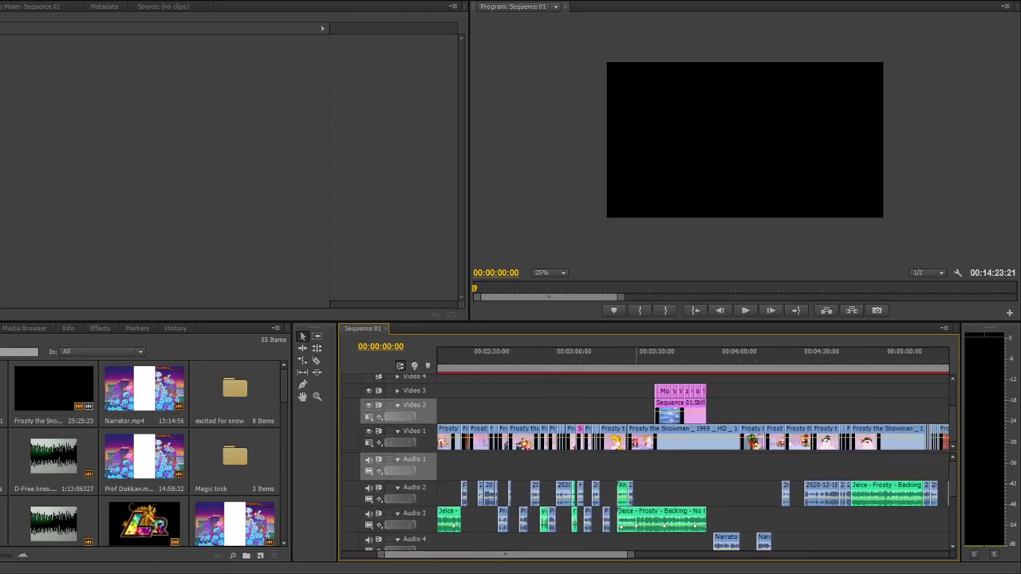
left_click(638, 360)
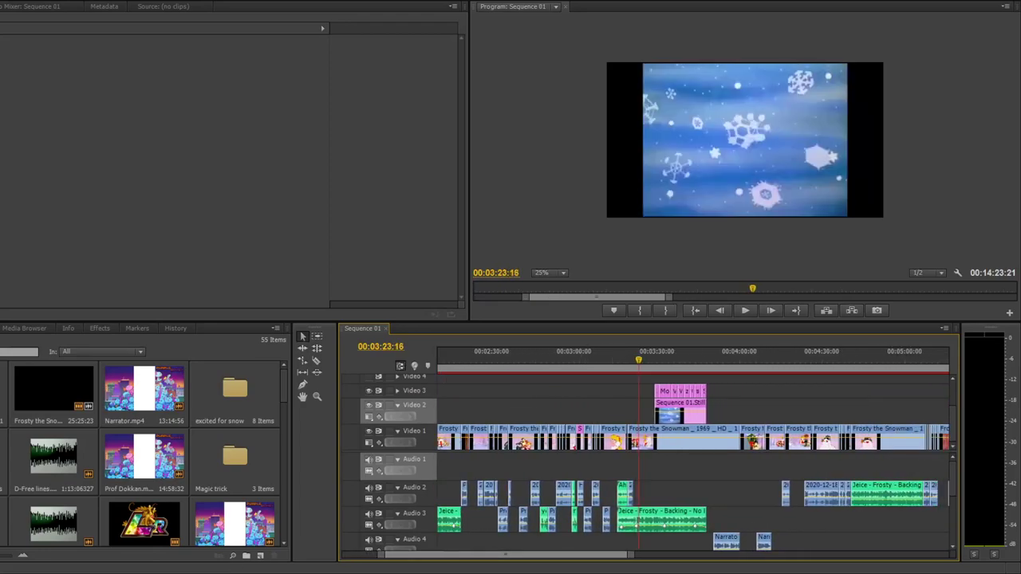
key("space")
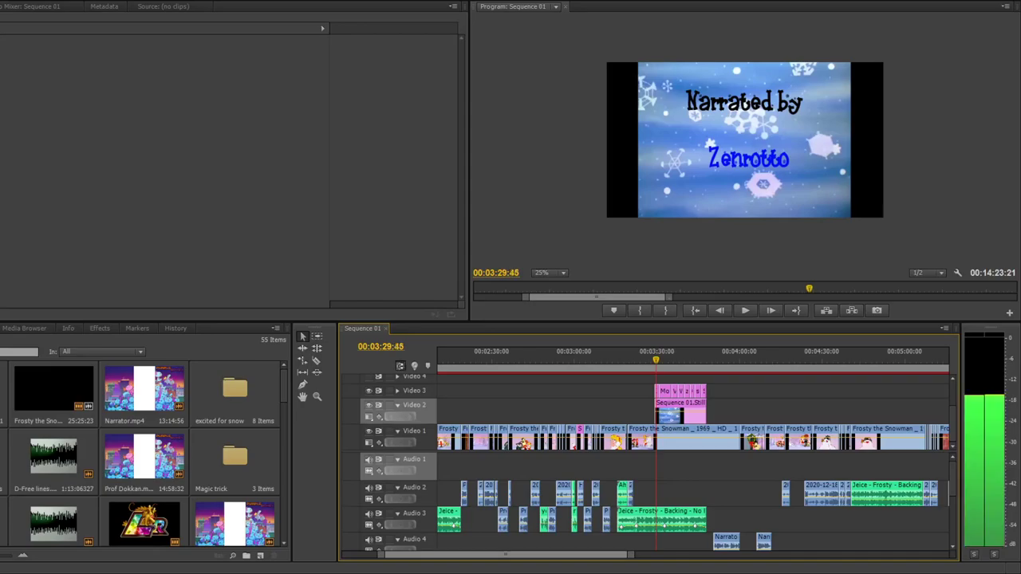
key("space")
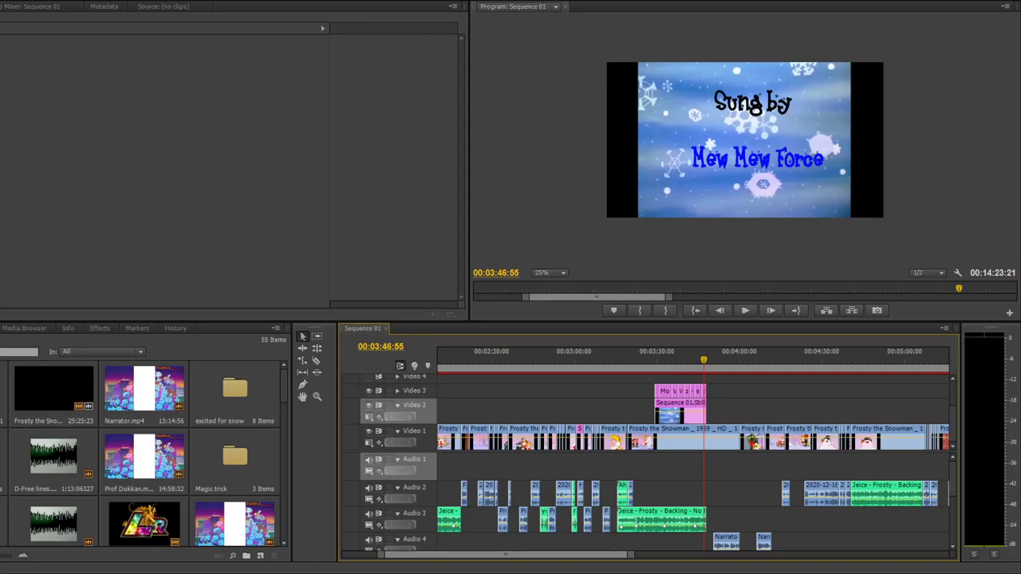
Examine the clip arrangement across the whole sequence, including the lower audio tracks, and return to the title credits
scroll(694, 462, "right", 10)
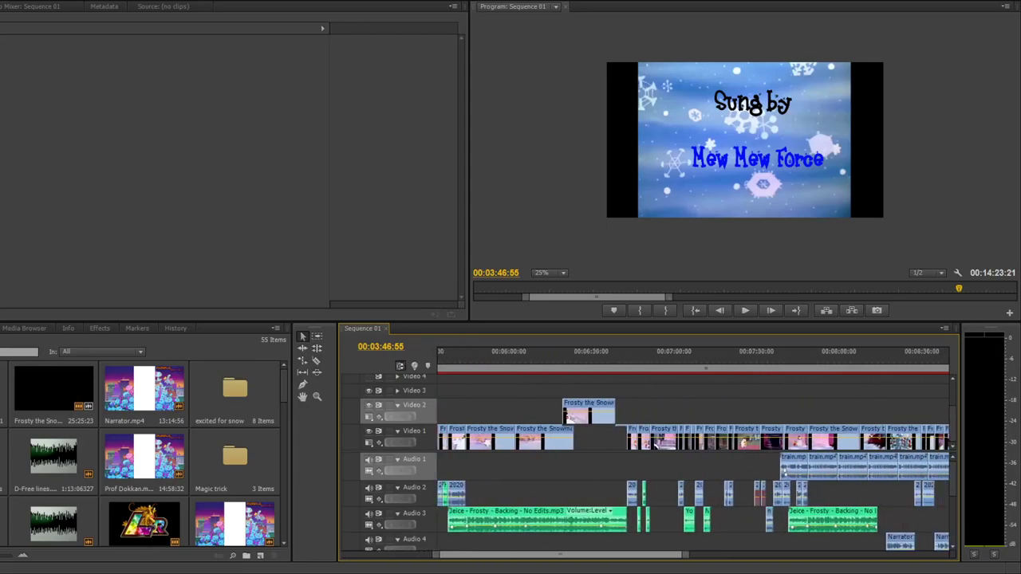
scroll(656, 445, "right", 20)
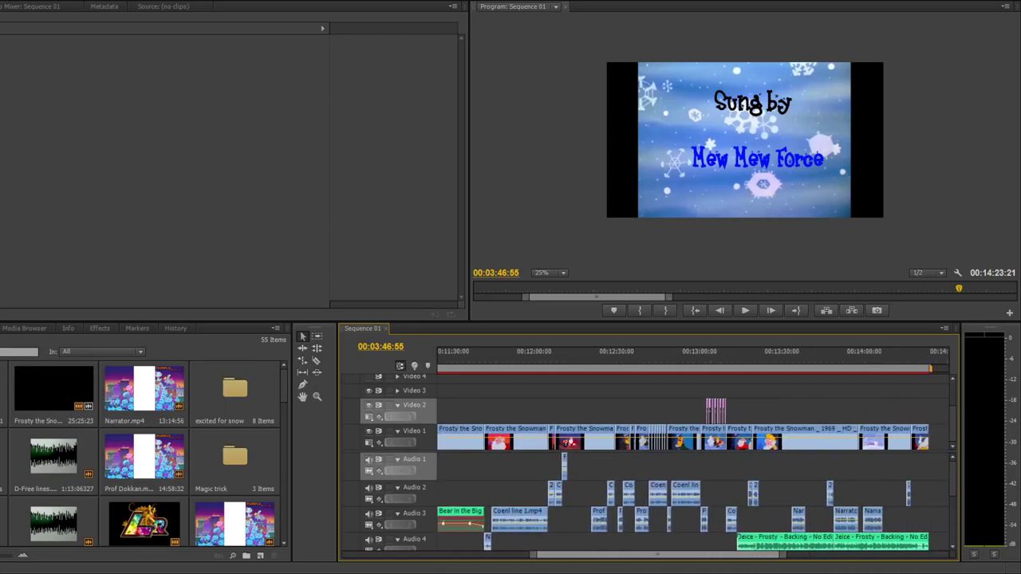
scroll(644, 502, "down", 3)
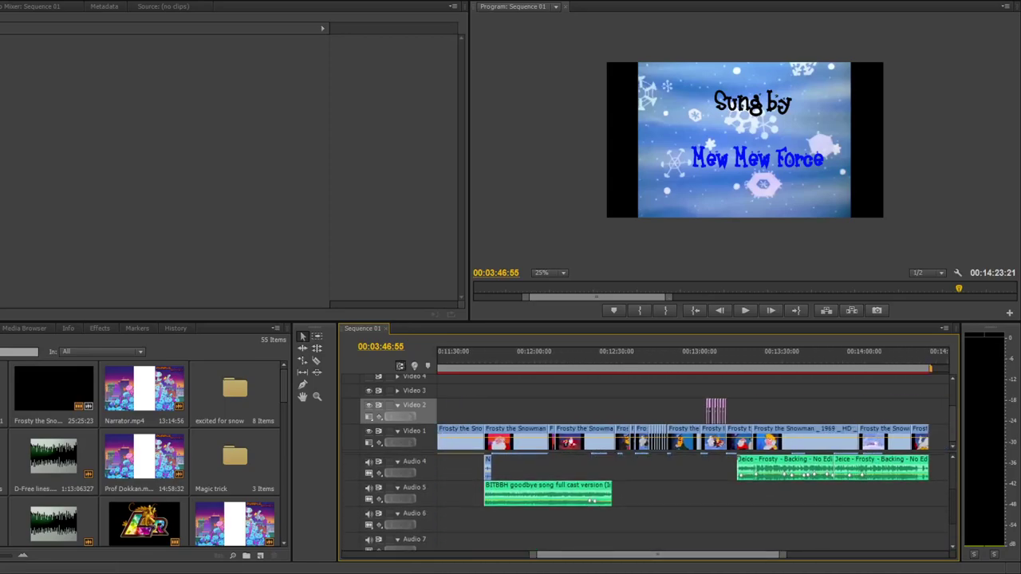
scroll(694, 446, "left", 20)
scroll(694, 447, "left", 10)
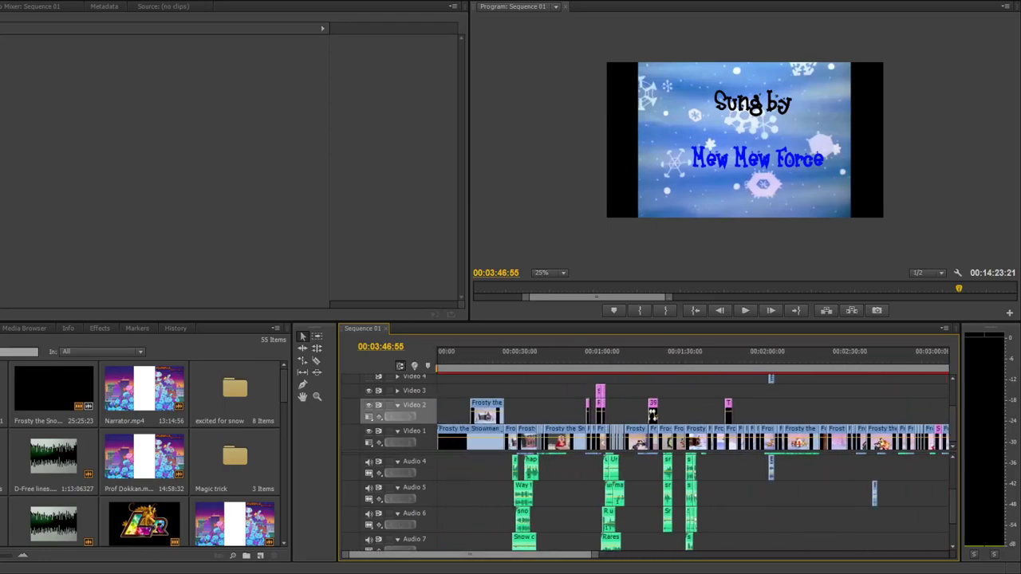
scroll(694, 446, "right", 2)
scroll(694, 502, "up", 6)
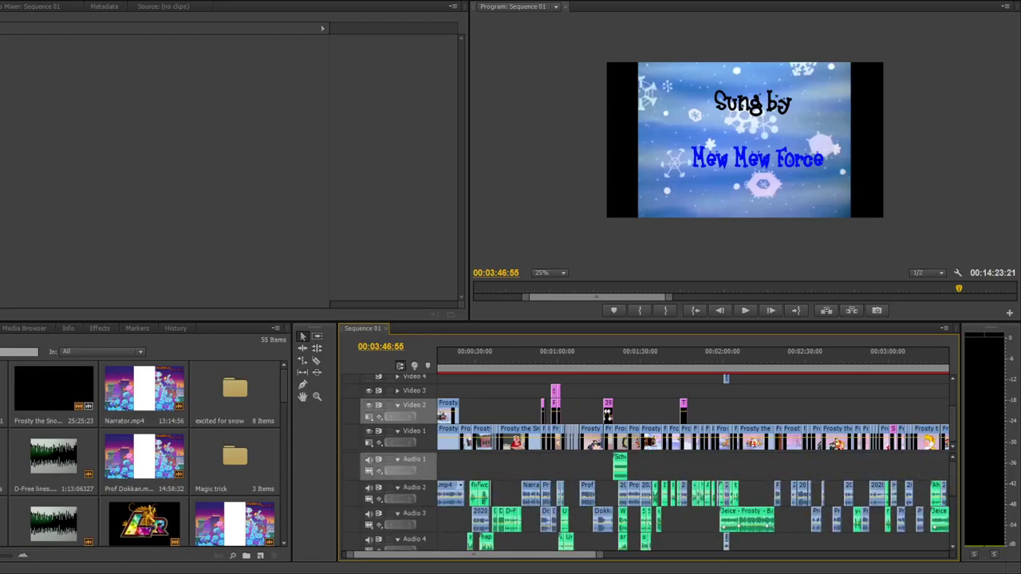
scroll(693, 455, "right", 7)
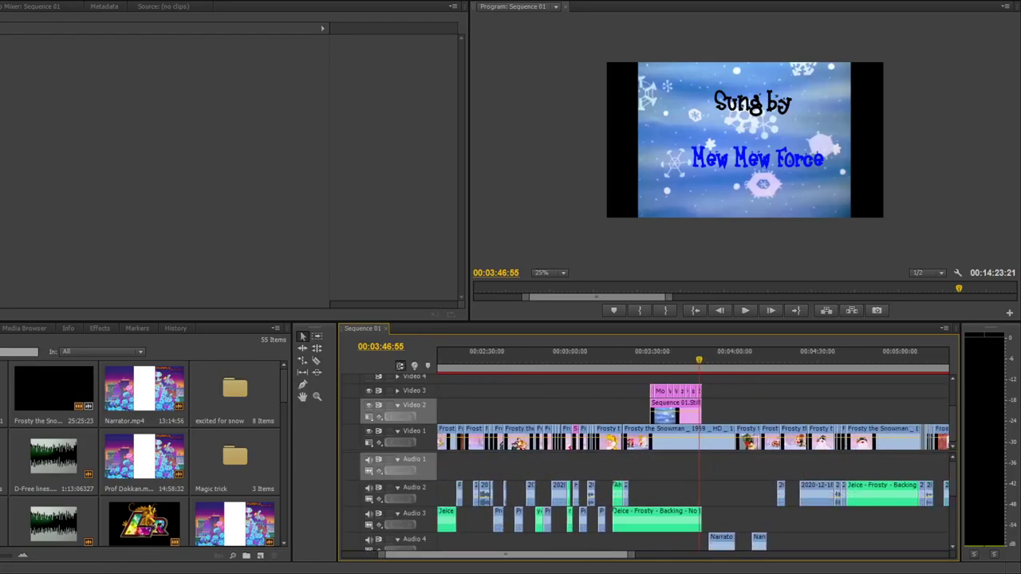
scroll(694, 454, "right", 2)
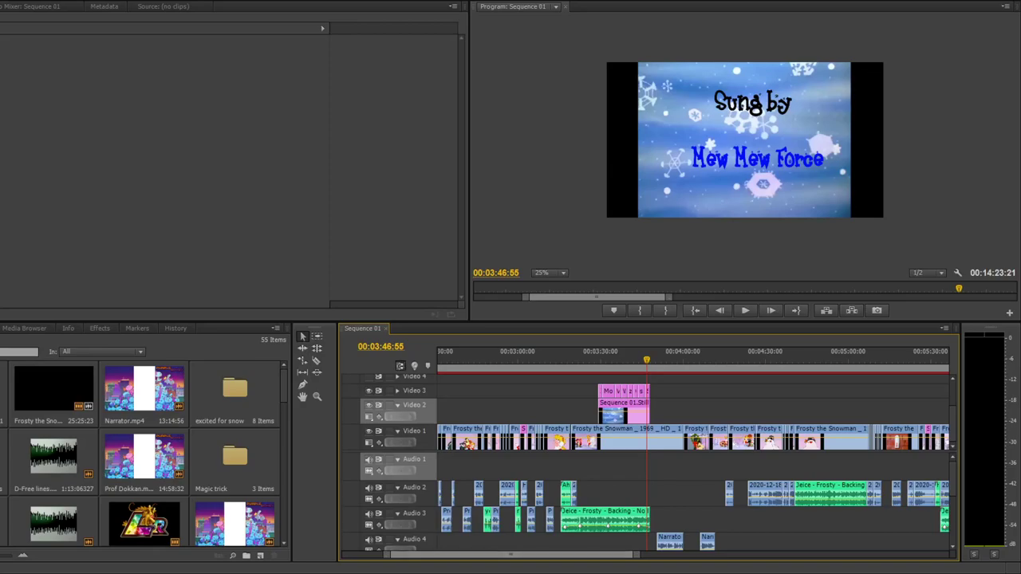
Preview the special guests credit at 00:03:44:00 and the frames at 00:06:30:56 and 00:13:03:02
left_click(638, 355)
key("Left")
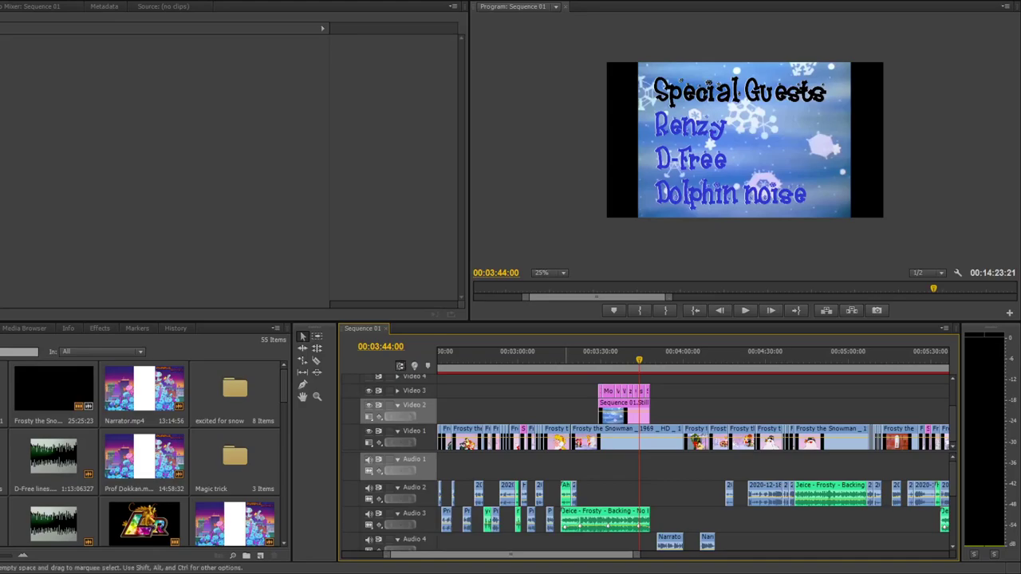
scroll(518, 553, "down", 2)
scroll(693, 450, "down", 10)
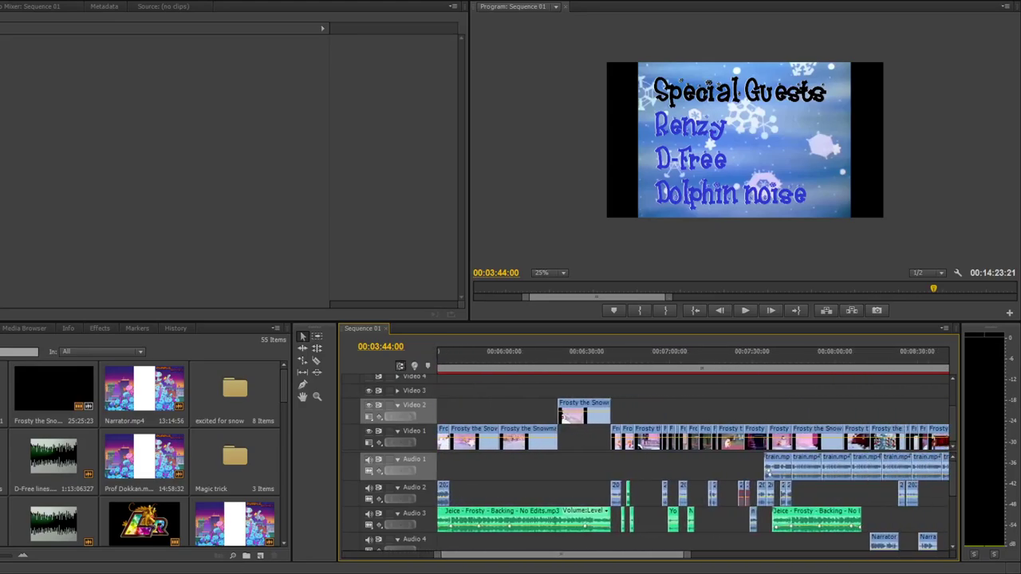
scroll(693, 450, "down", 1)
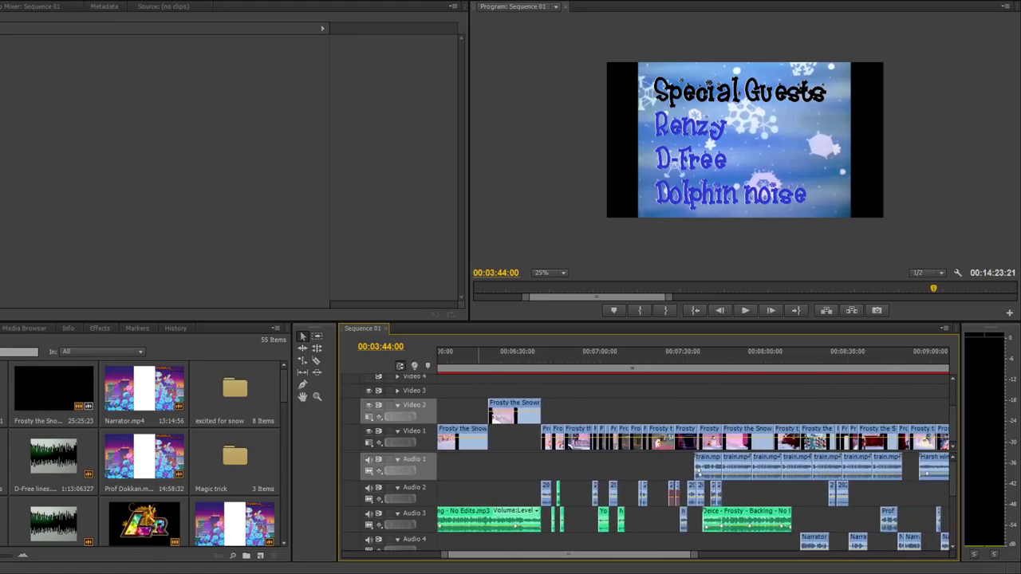
left_click(519, 357)
scroll(693, 450, "down", 12)
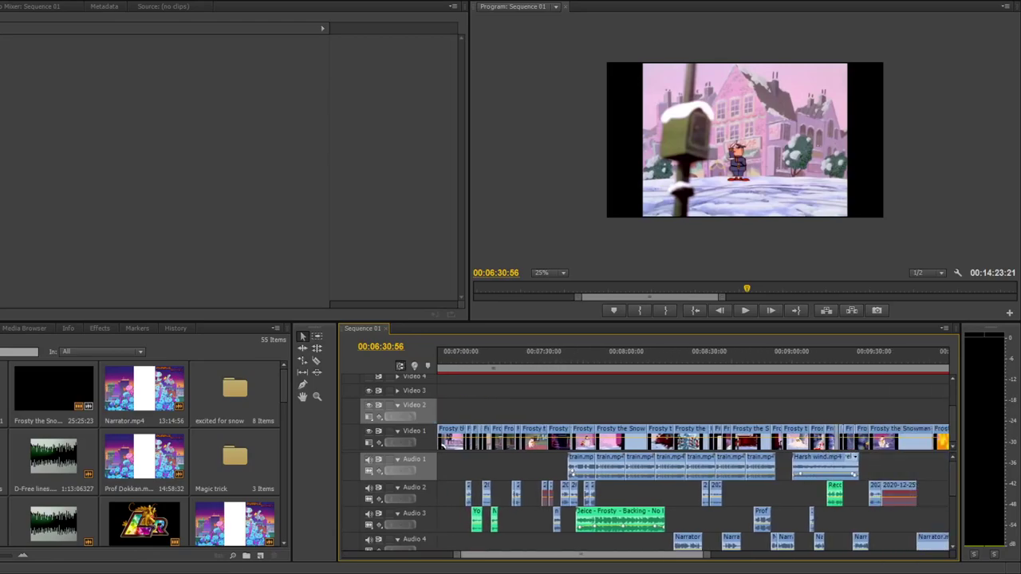
scroll(693, 450, "down", 6)
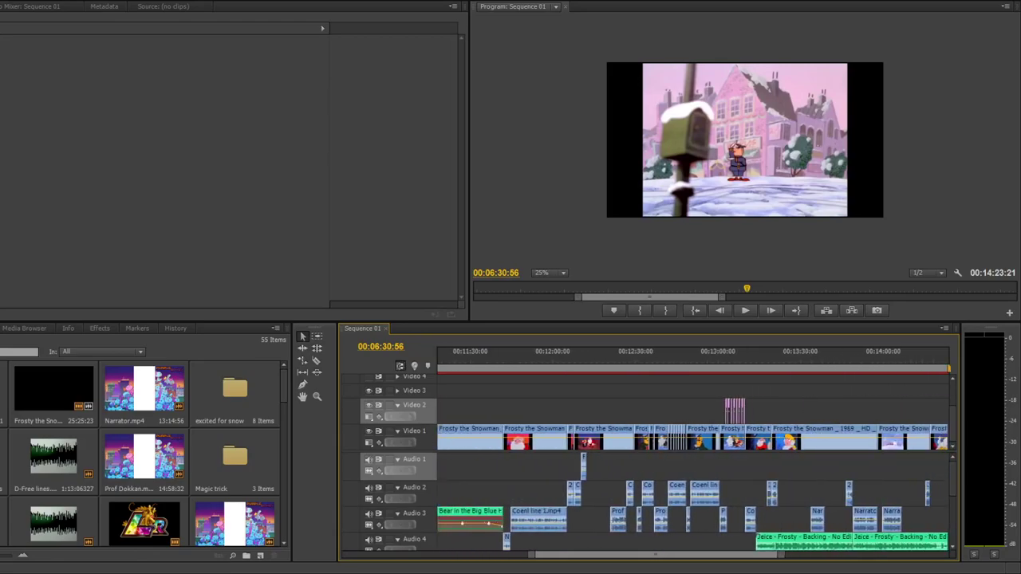
left_click(726, 358)
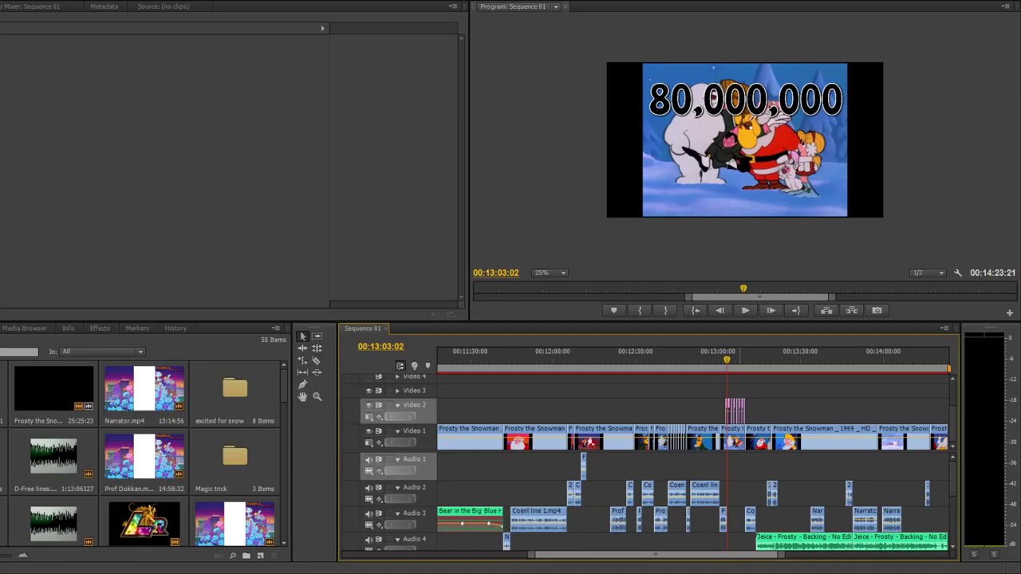
Review the scene over the Bear in the Big Blue House goodbye song, playing it from 00:11:08:56 to 00:11:16:15
left_click(466, 358)
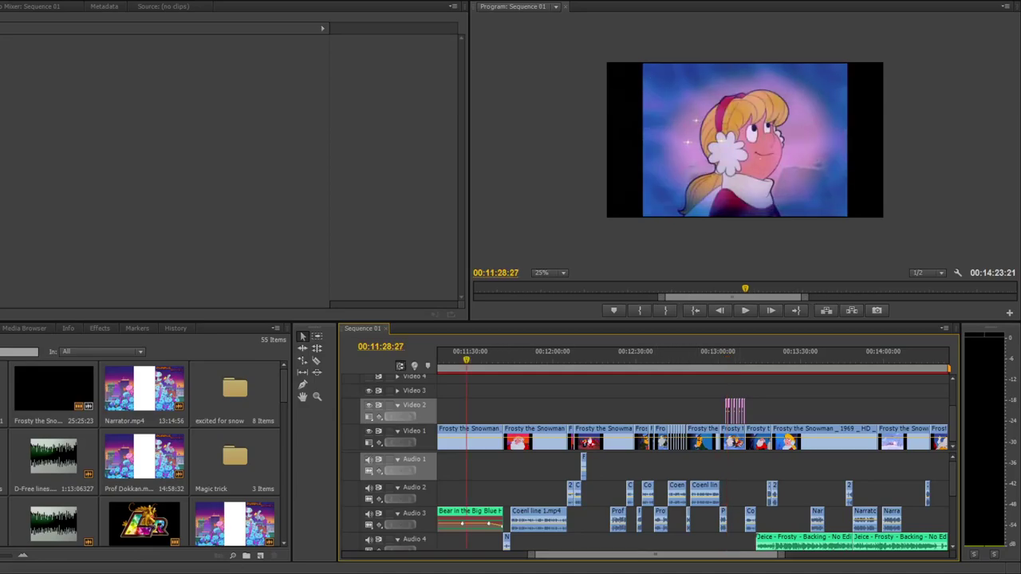
scroll(693, 450, "up", 4)
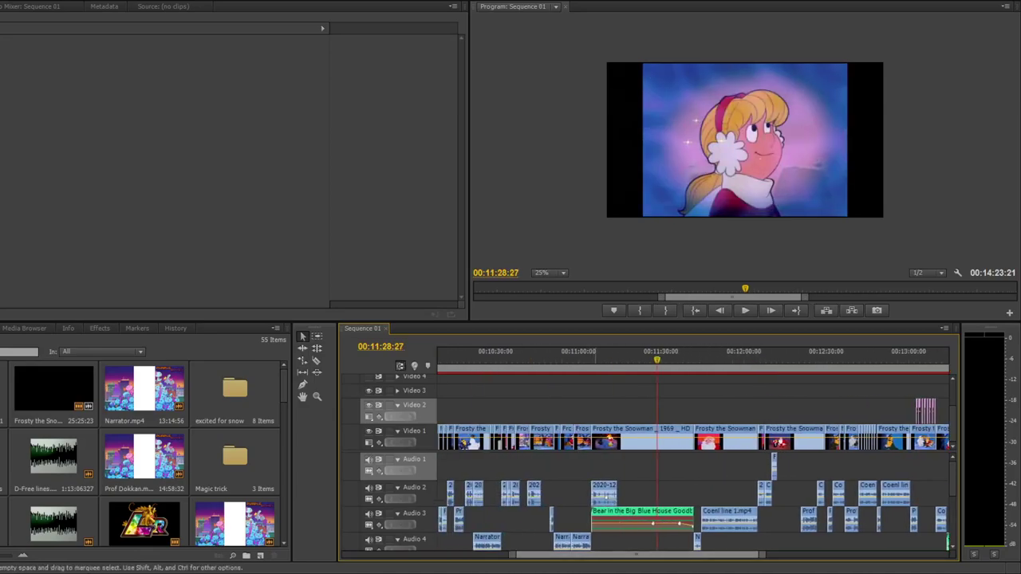
left_click(602, 357)
left_click_drag(602, 359, 586, 360)
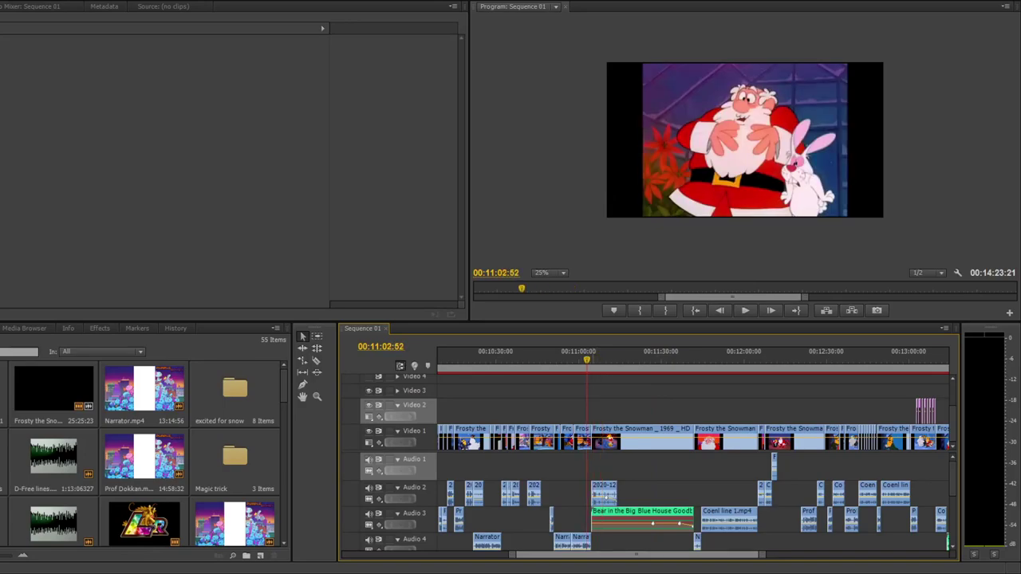
left_click(603, 360)
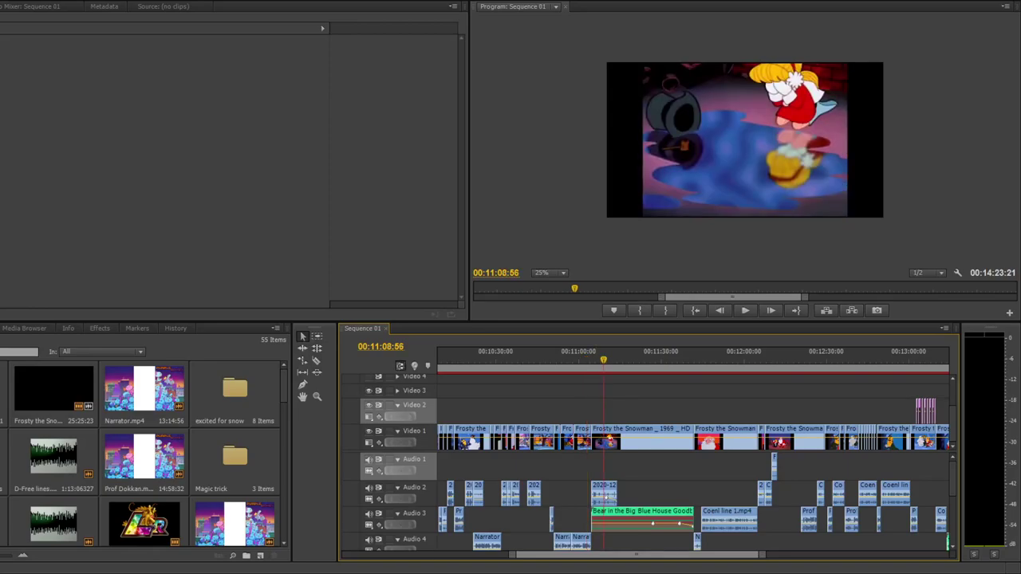
key("space")
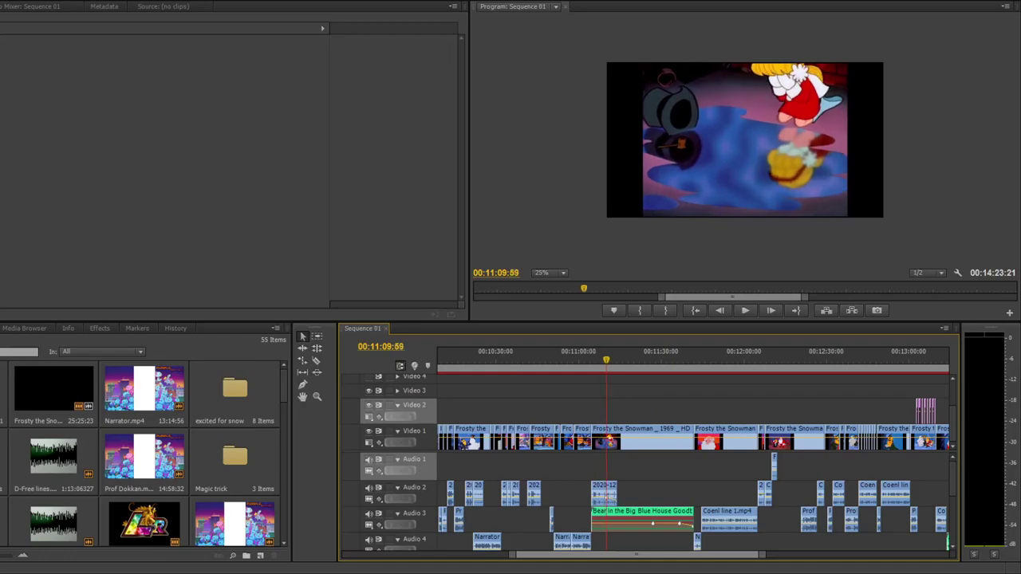
key("space")
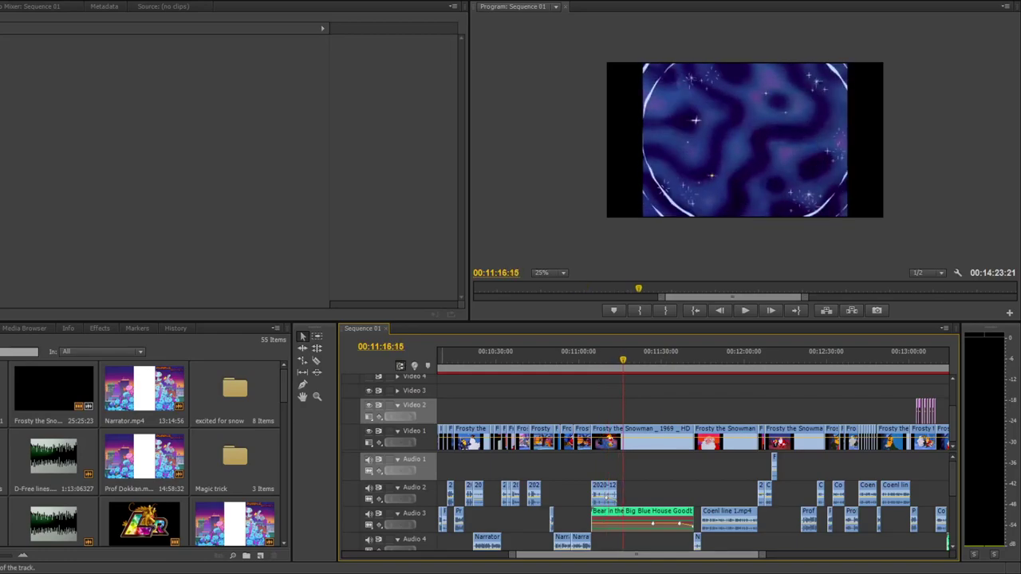
Hide the Video 1 track's output and play the goodbye song section without its picture
left_click(369, 431)
key("space")
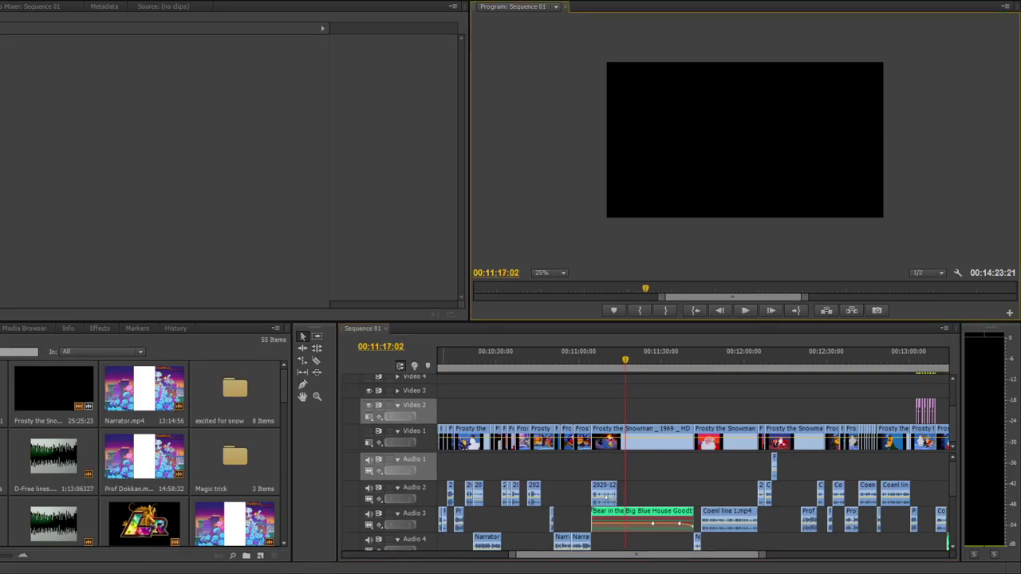
key("space")
left_click(674, 364)
left_click(662, 364)
left_click(744, 310)
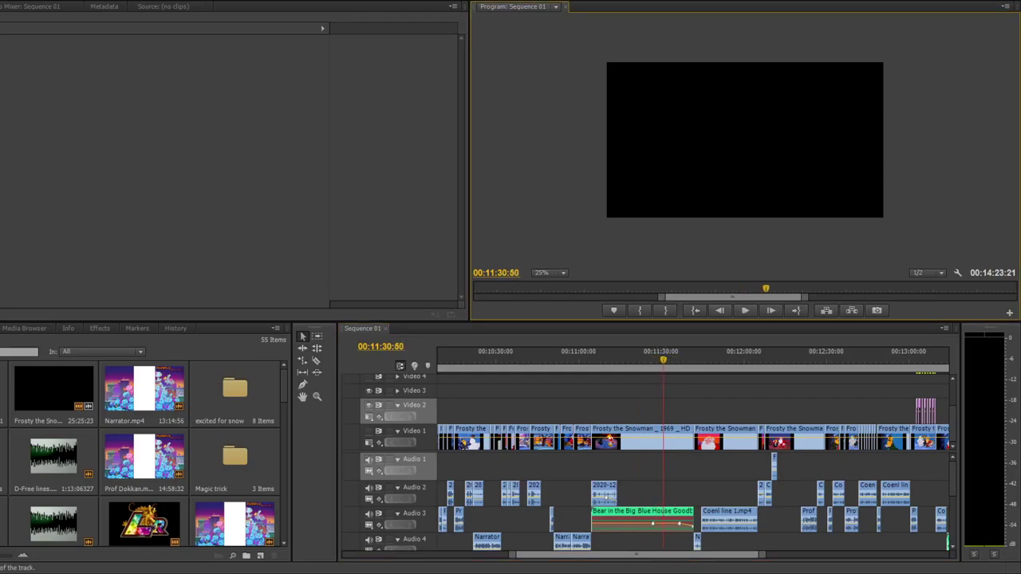
Select the Bear in the Big Blue House goodbye song clip on Audio 3 and place the playhead at 00:11:23:22
left_click(642, 518)
key("ctrl+shift+a")
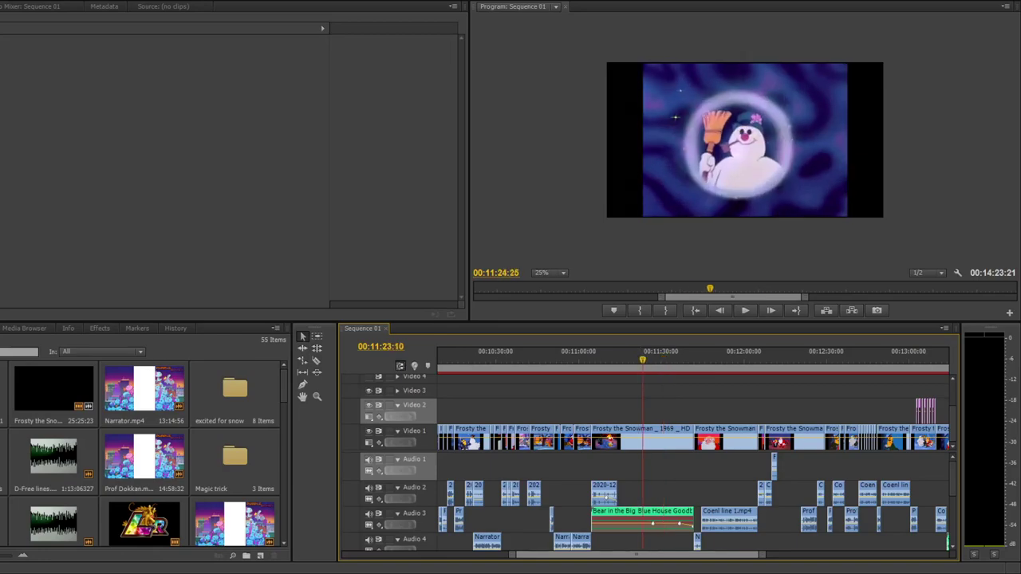
left_click_drag(674, 359, 643, 360)
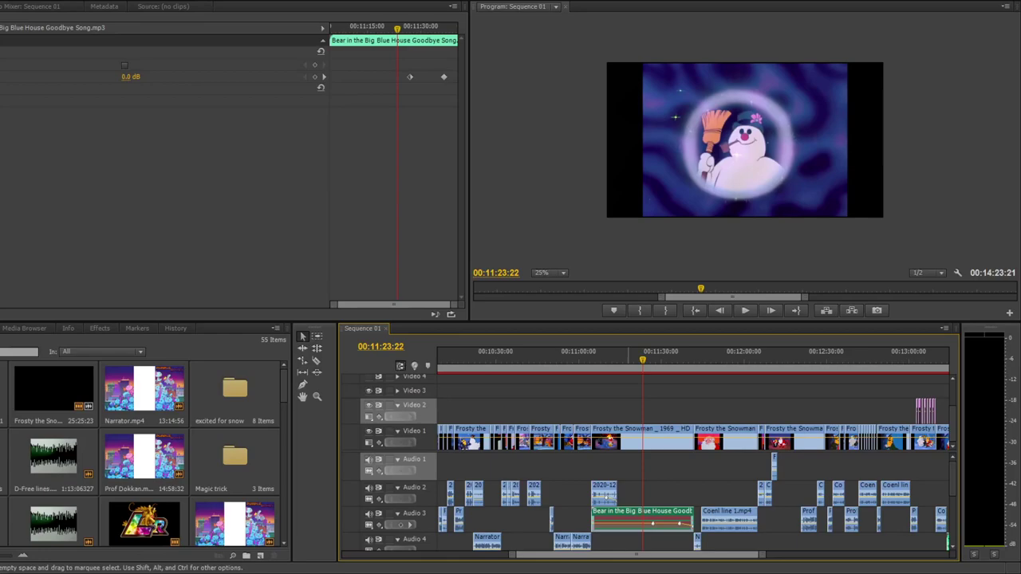
Play the goodbye song scene from 00:11:13:20 and preview its frames at 00:11:06:38 and 00:11:28:49
key("ctrl+m")
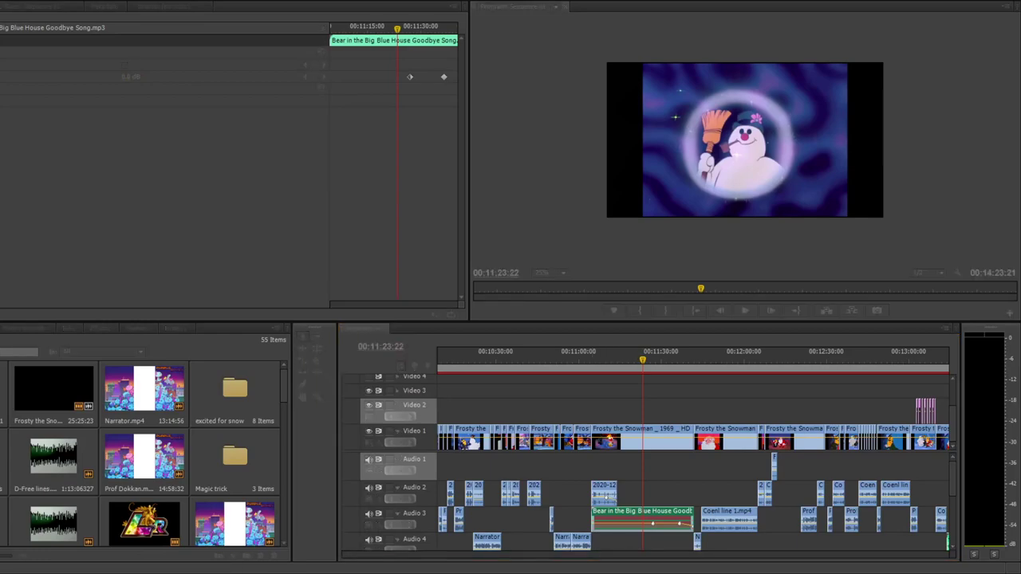
key("Escape")
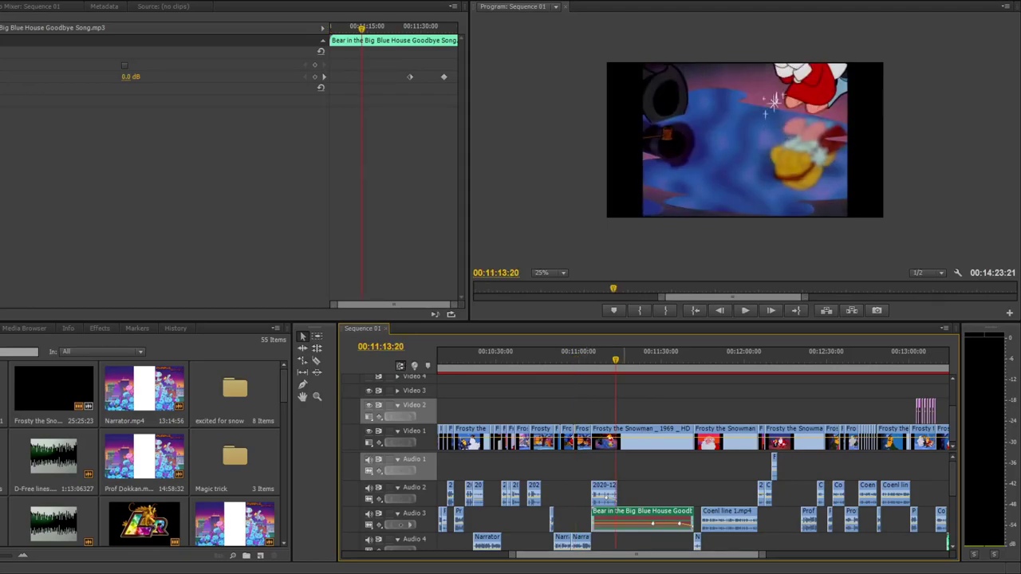
key("l")
key("l")
key("l")
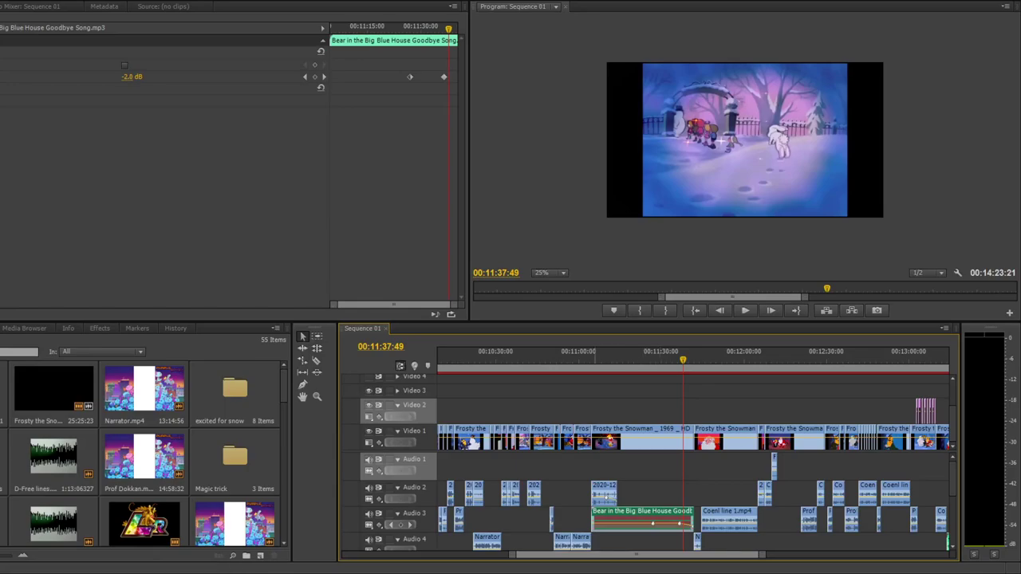
left_click(596, 357)
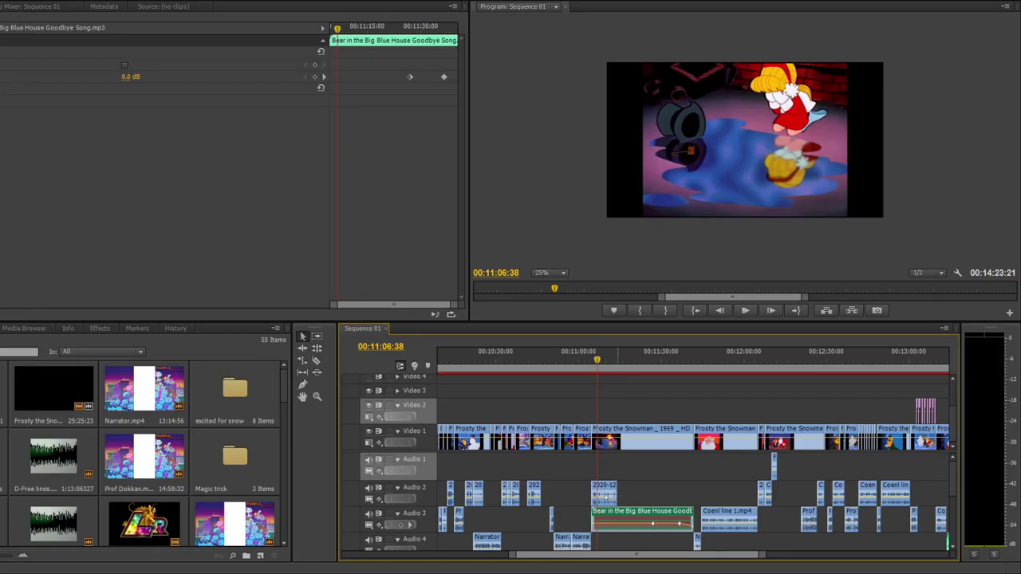
mouse_move(661, 357)
left_mouse_down()
mouse_move(733, 357)
mouse_move(658, 358)
left_mouse_up()
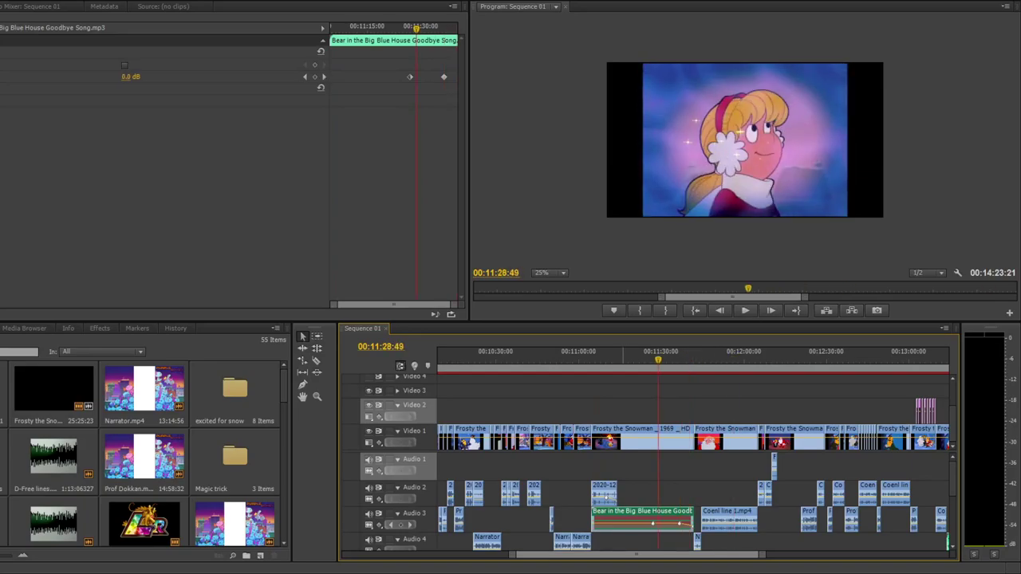
Return to the start of the sequence and play the snowman-building scene from 00:01:53:34 to 00:01:59:51
key("minus")
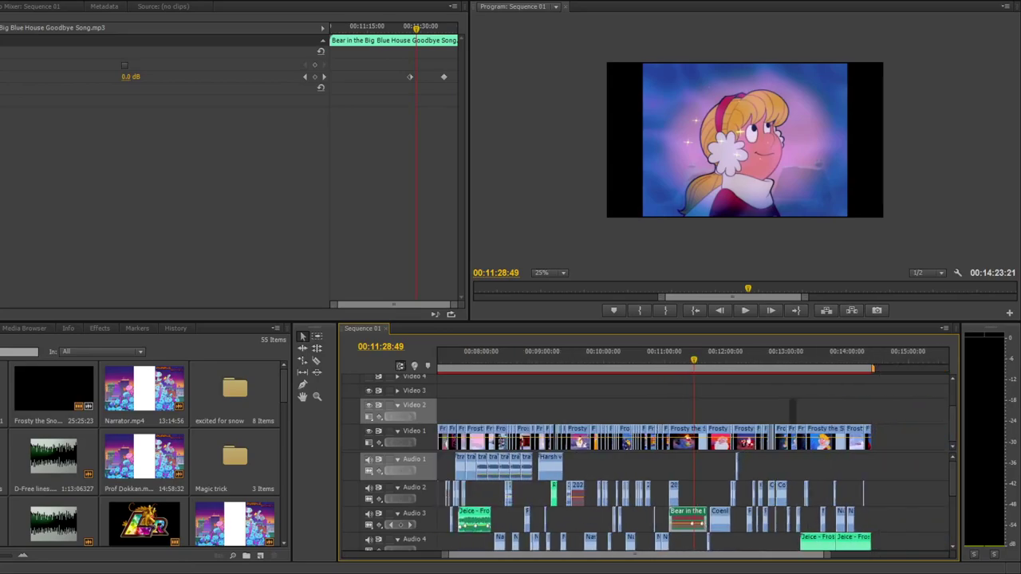
left_click_drag(449, 357, 438, 357)
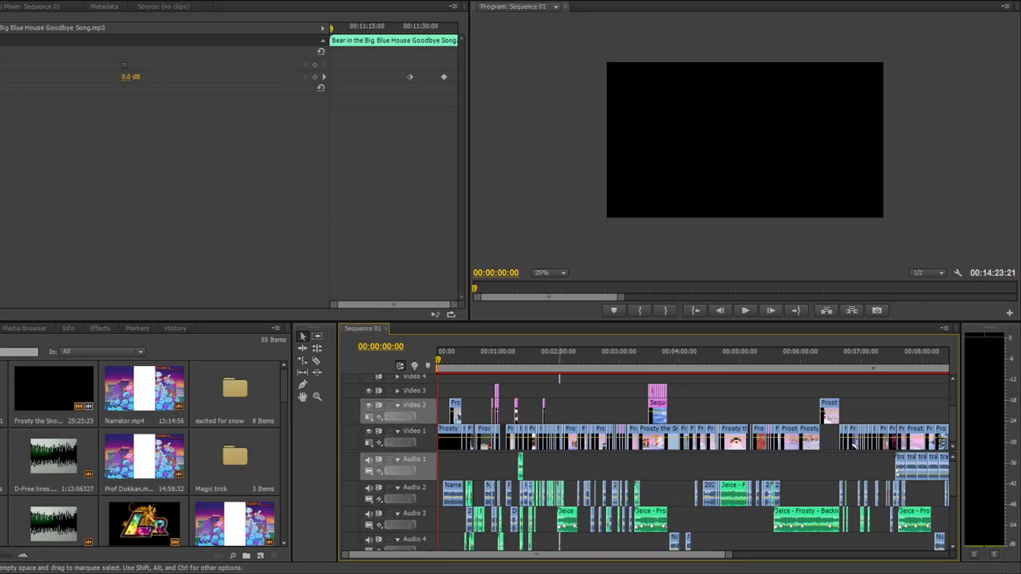
left_click(551, 361)
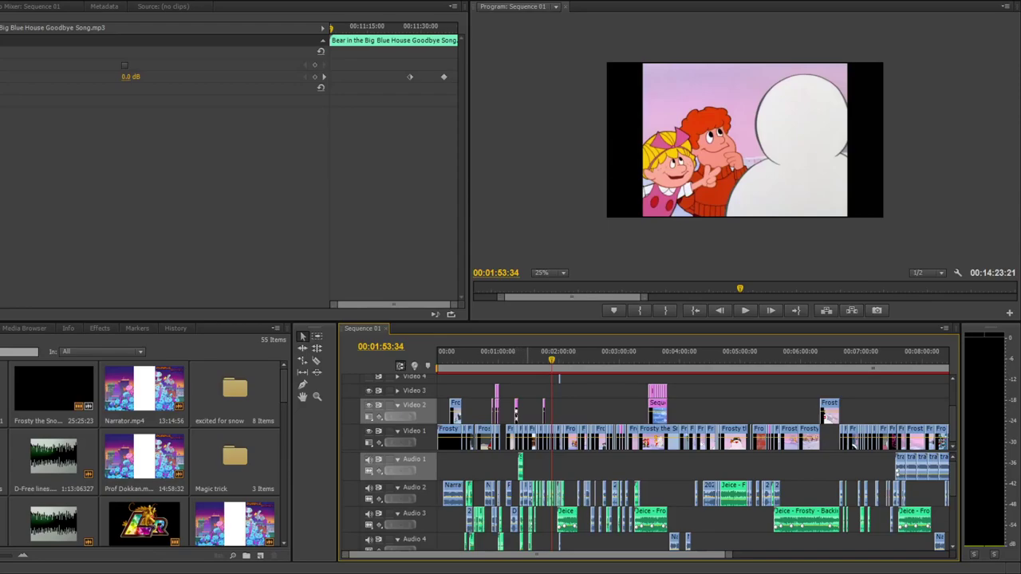
key("space")
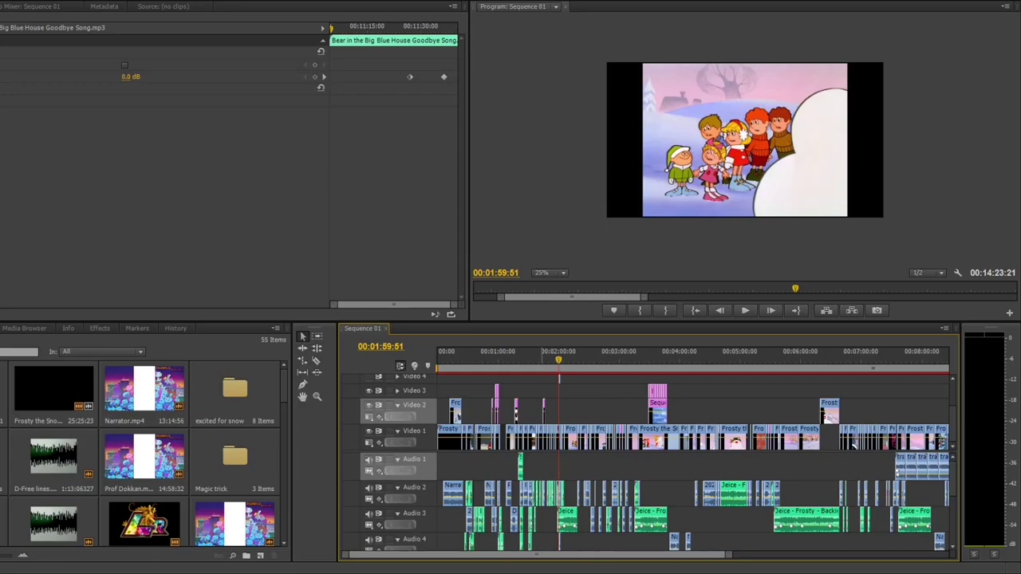
Preview the magician's frame at 00:00:56:30 and the Mod Kids starring credit at 00:03:35:09
left_click(501, 361)
left_click_drag(501, 360, 495, 360)
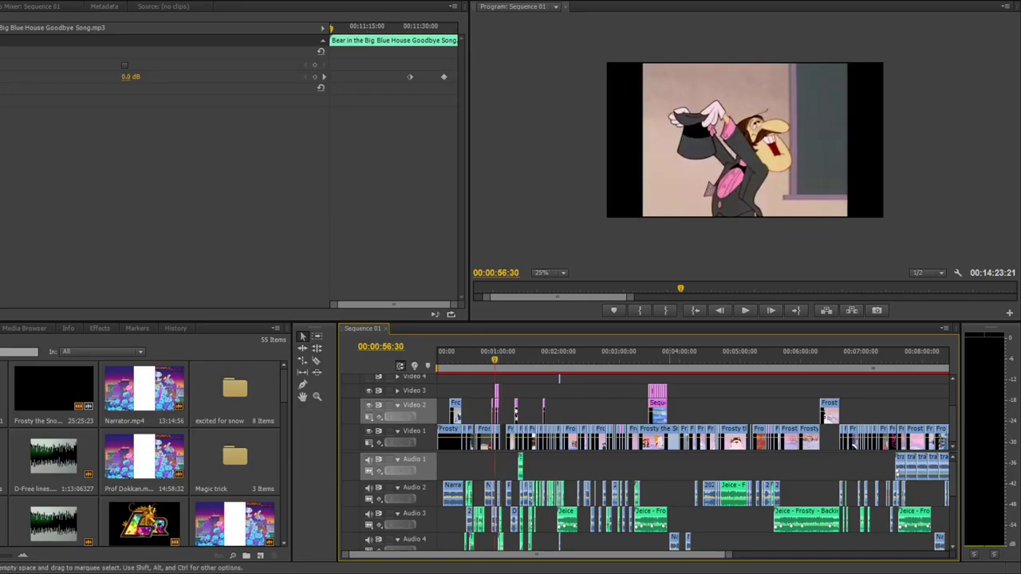
left_click(661, 361)
left_click_drag(661, 361, 654, 361)
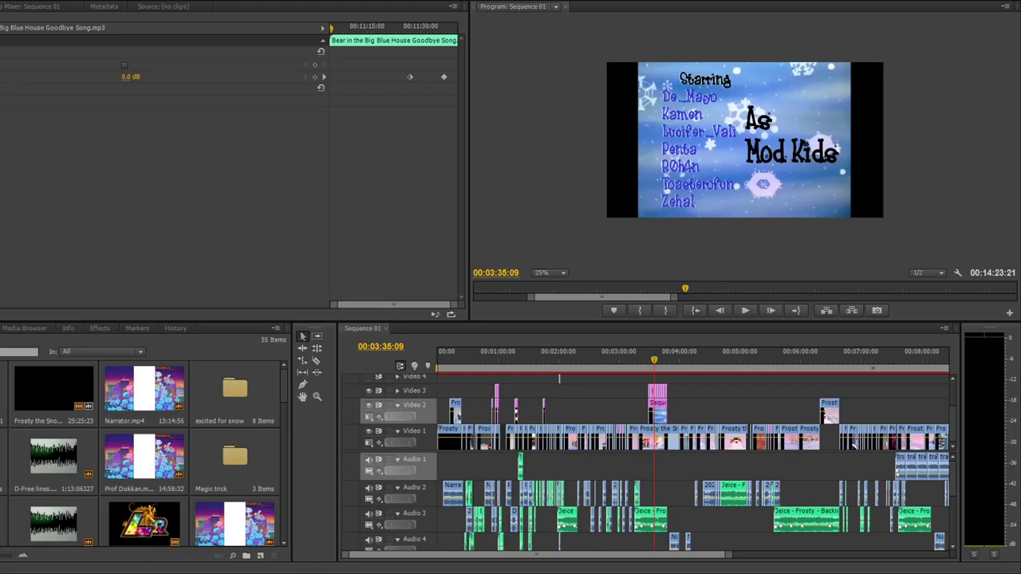
Compare the teacher's frame at 00:00:46:48 with the starring credits at 00:03:39:09 and 00:03:35:09, and look over the lower audio tracks
left_click(853, 444)
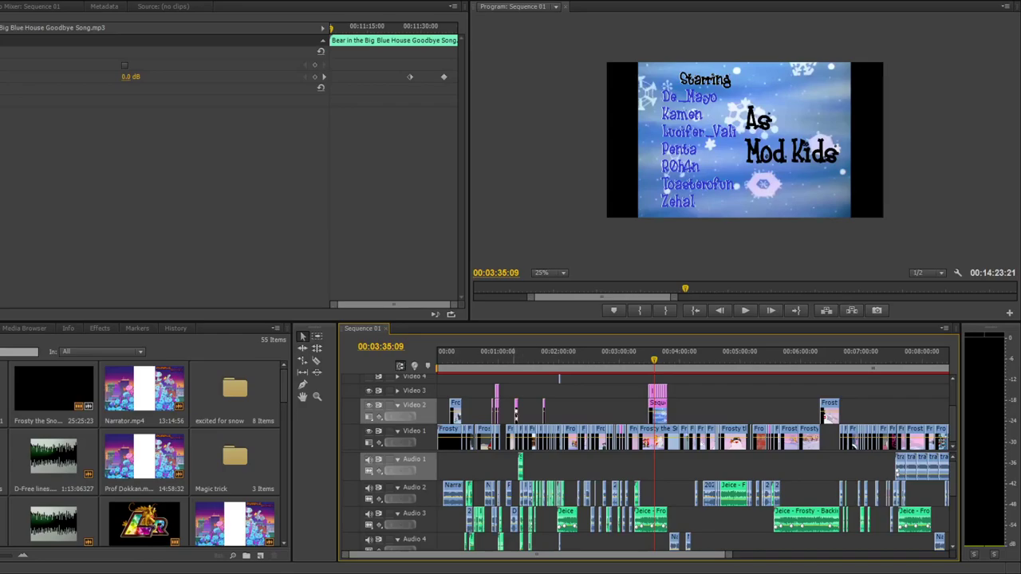
left_click(484, 360)
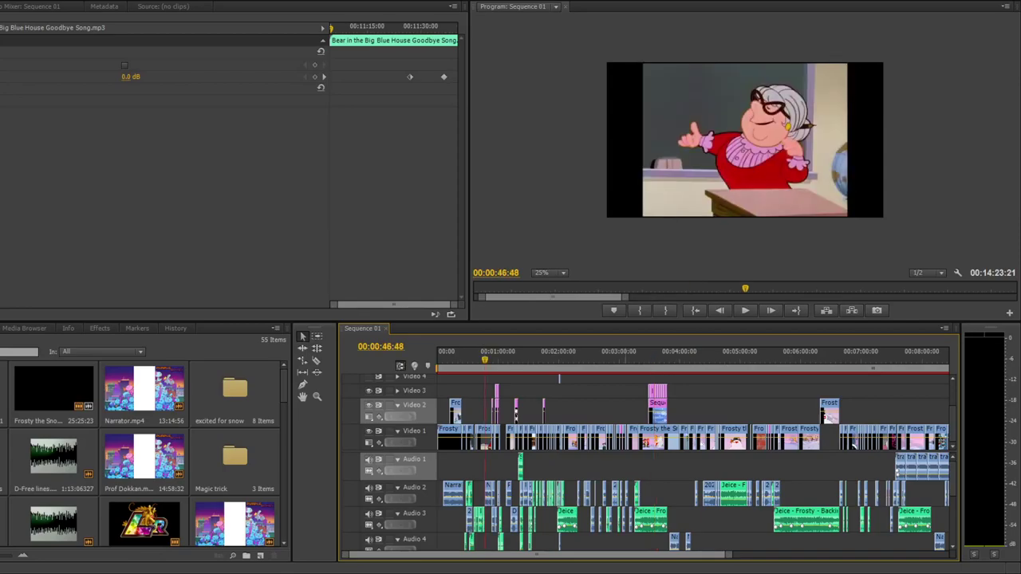
left_click(656, 360)
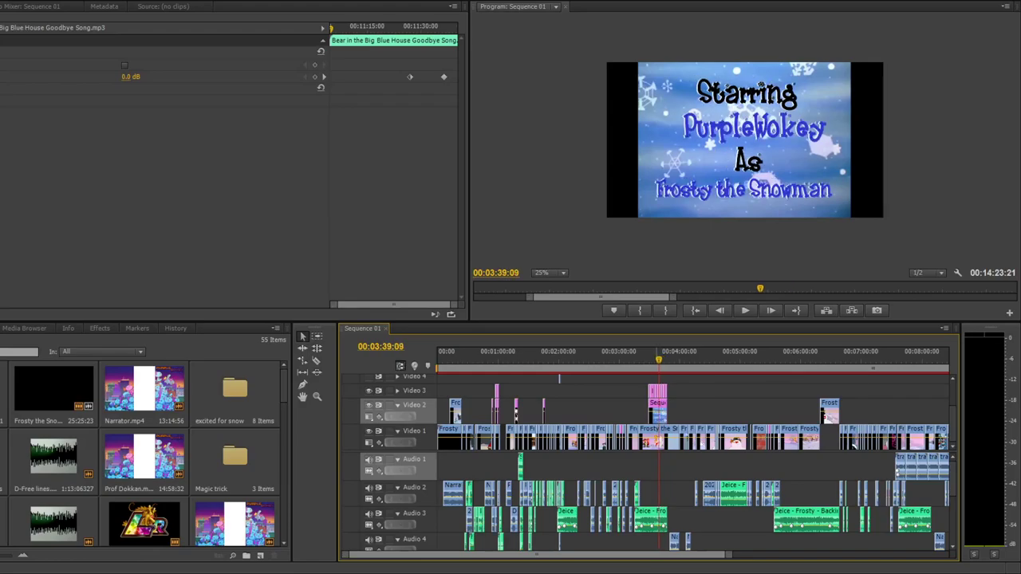
left_click(654, 359)
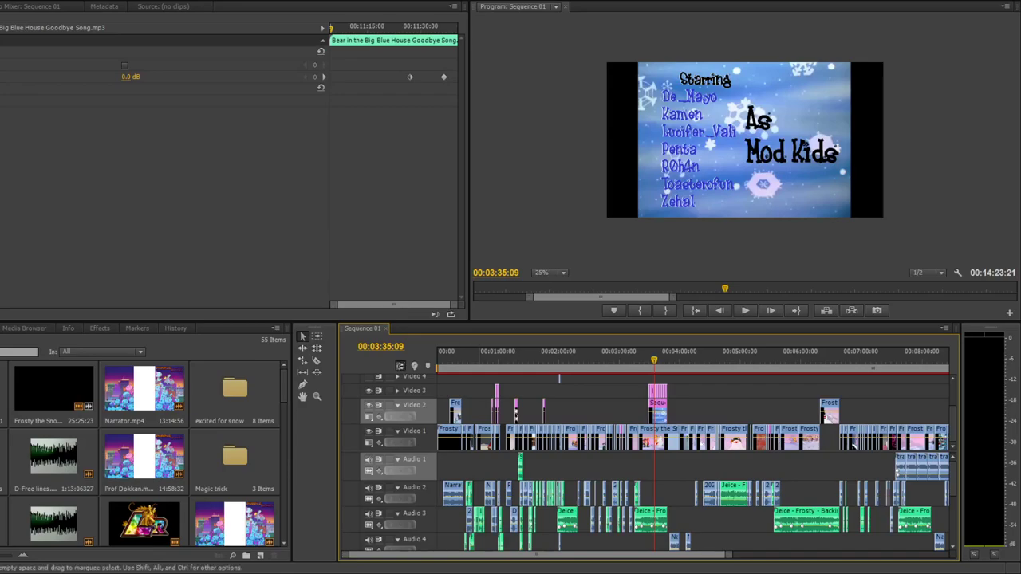
scroll(654, 502, "down", 5)
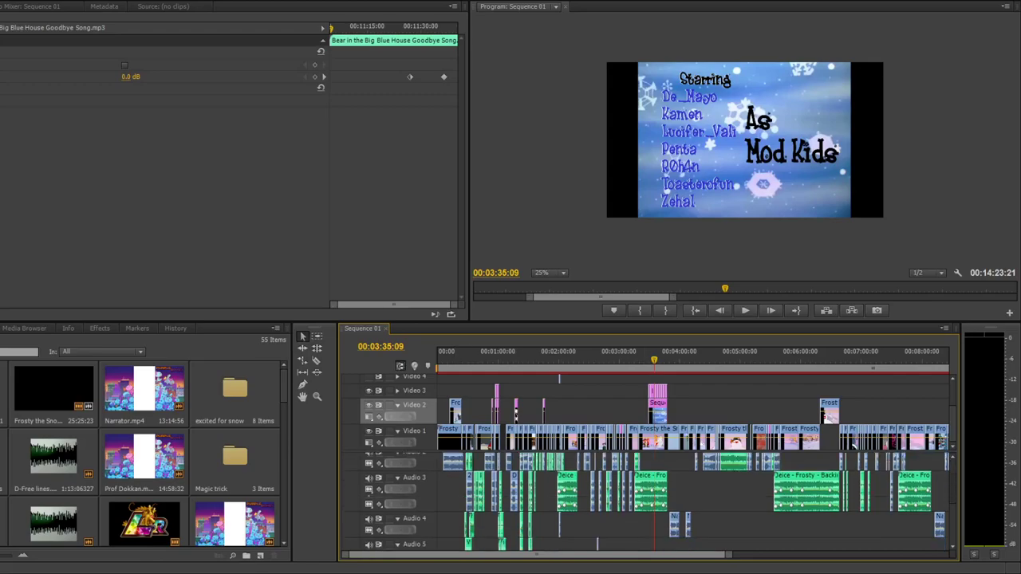
scroll(654, 502, "up", 5)
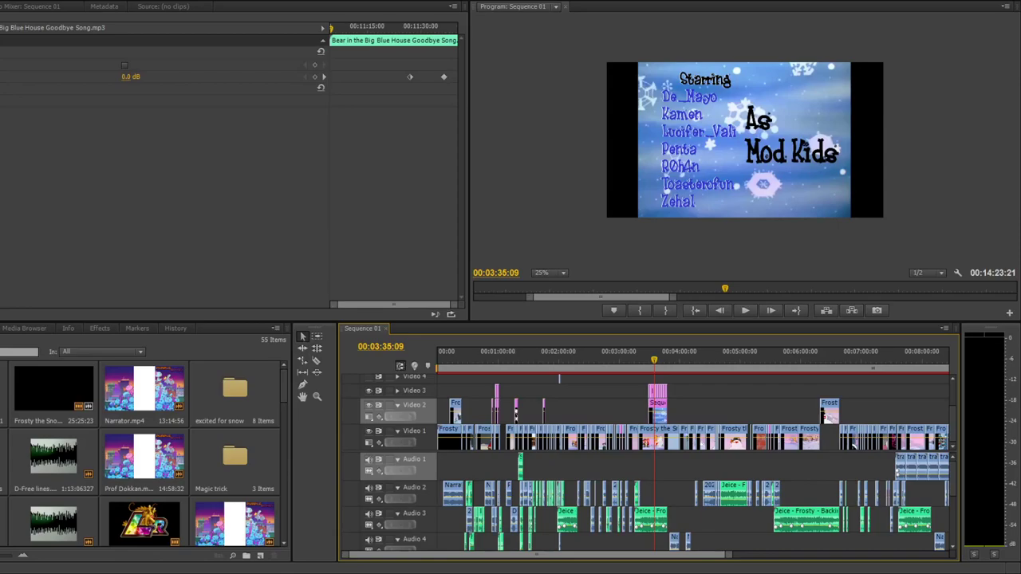
Play the opening school scene from 00:00:29:06 to 00:00:37:40
left_click(468, 355)
key("j")
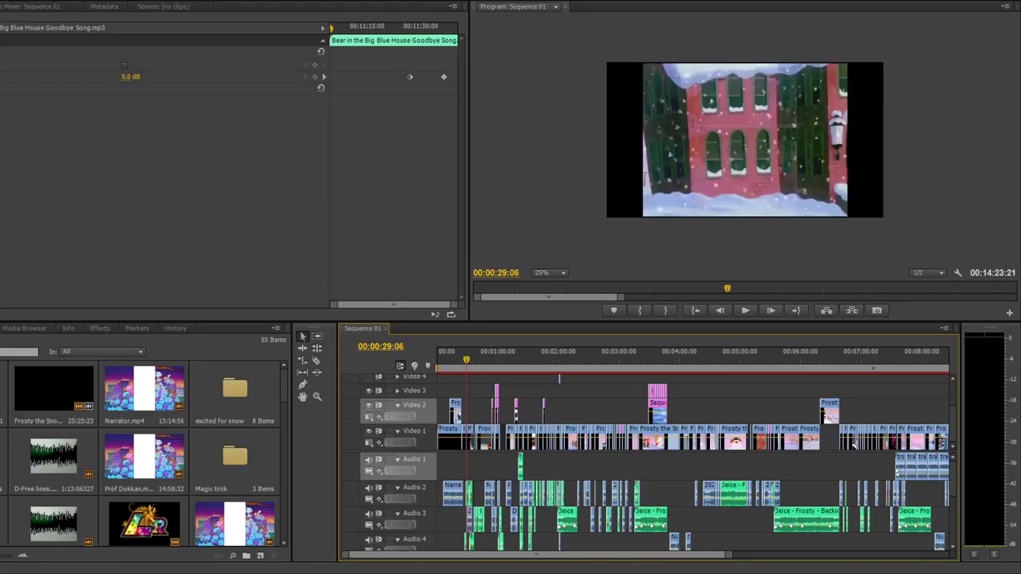
key("l")
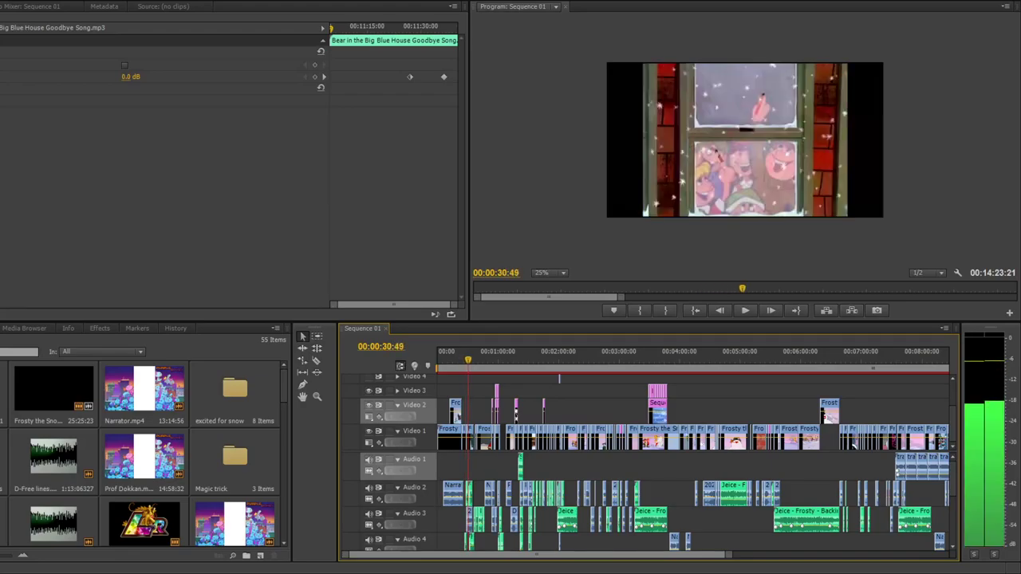
key("k")
key("l")
key("l")
key("l")
key("k")
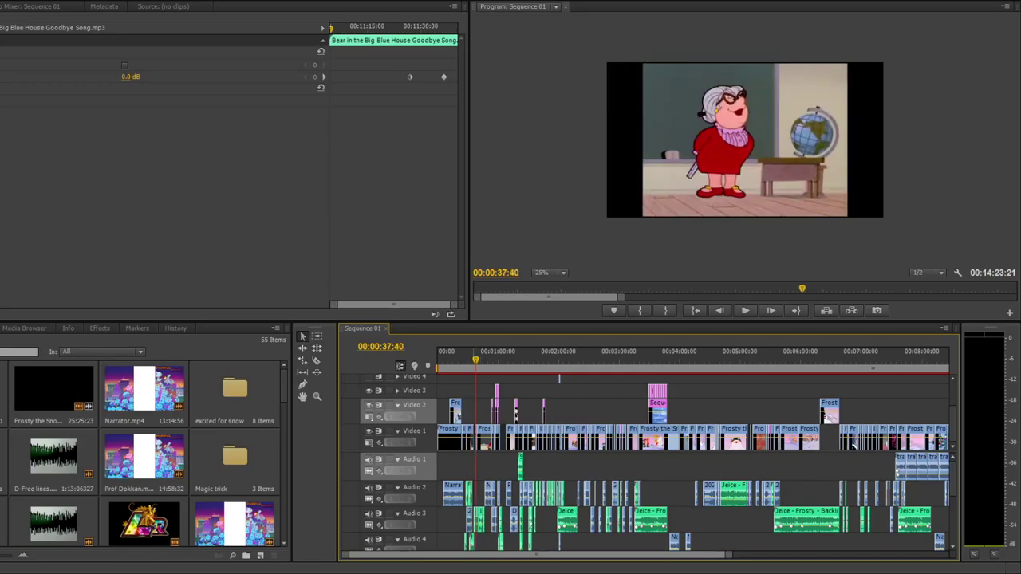
Step through the edit points of the classroom magic scene from 00:00:32:32 to 00:00:56:30
key("Up")
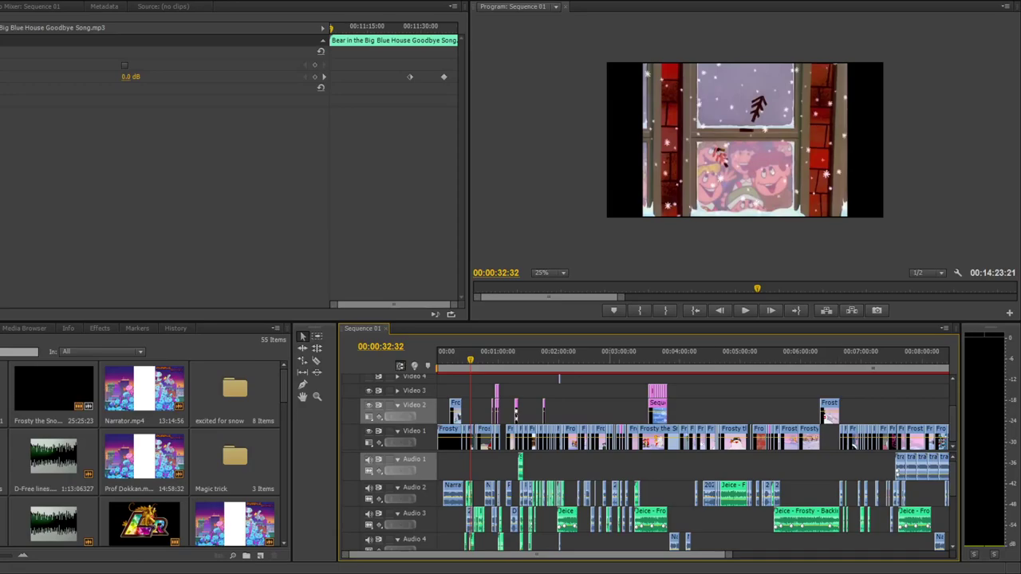
key("Down")
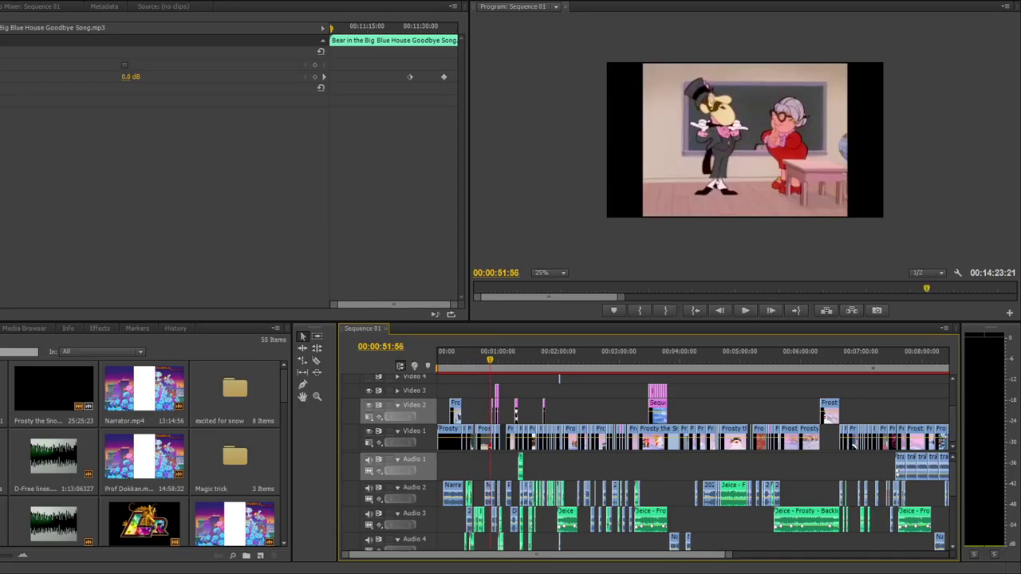
key("Down")
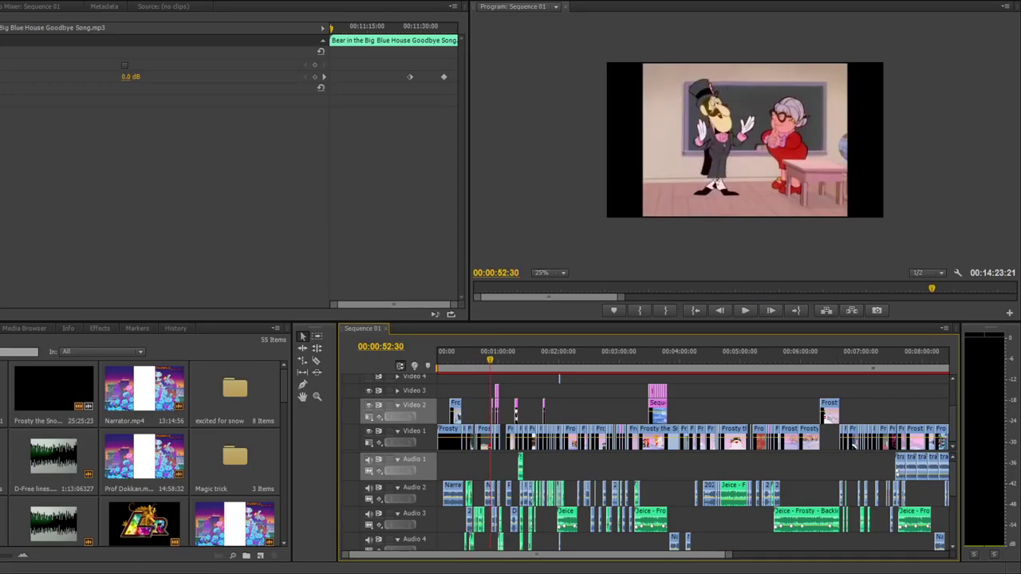
key("Down")
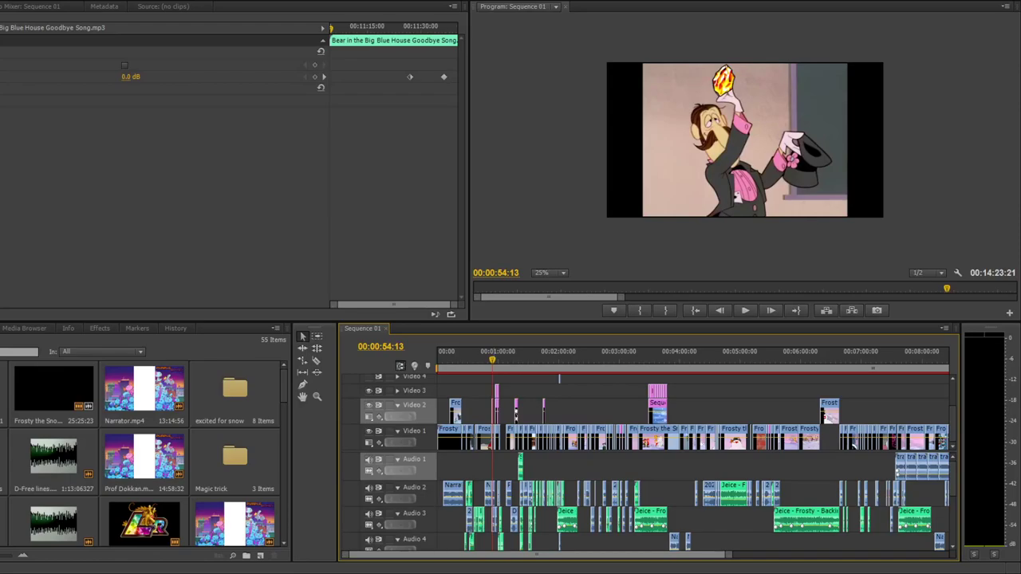
key("Down")
key("Down")
key("Left")
key("Left")
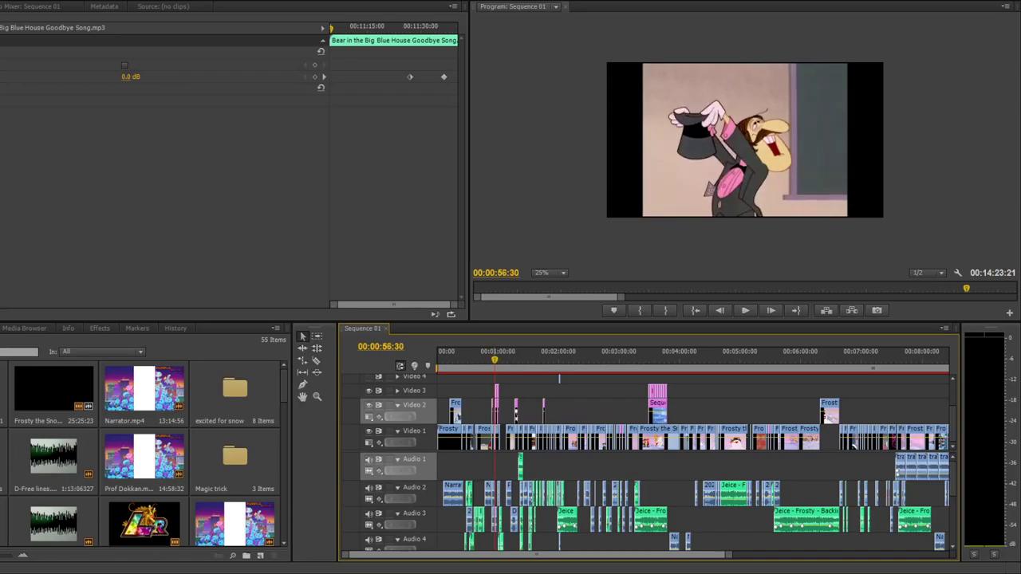
Step through the cuts around the inserted character images at 00:00:58:47, up to the children's shot at 00:01:03:55
key("Up")
key("Down")
key("Down")
key("Down")
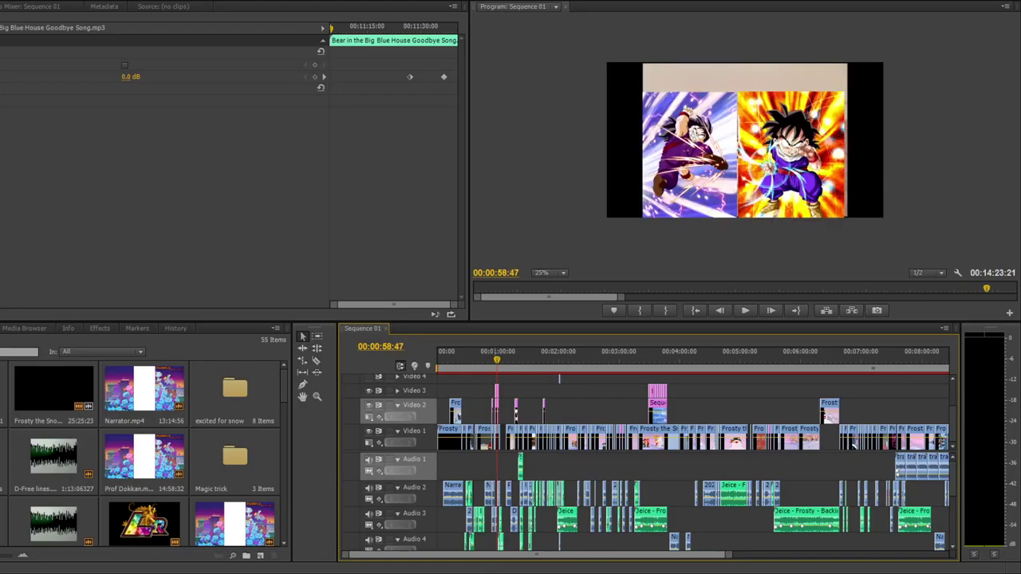
key("Down")
key("Up")
key("Down")
key("Down")
key("Down")
key("Down")
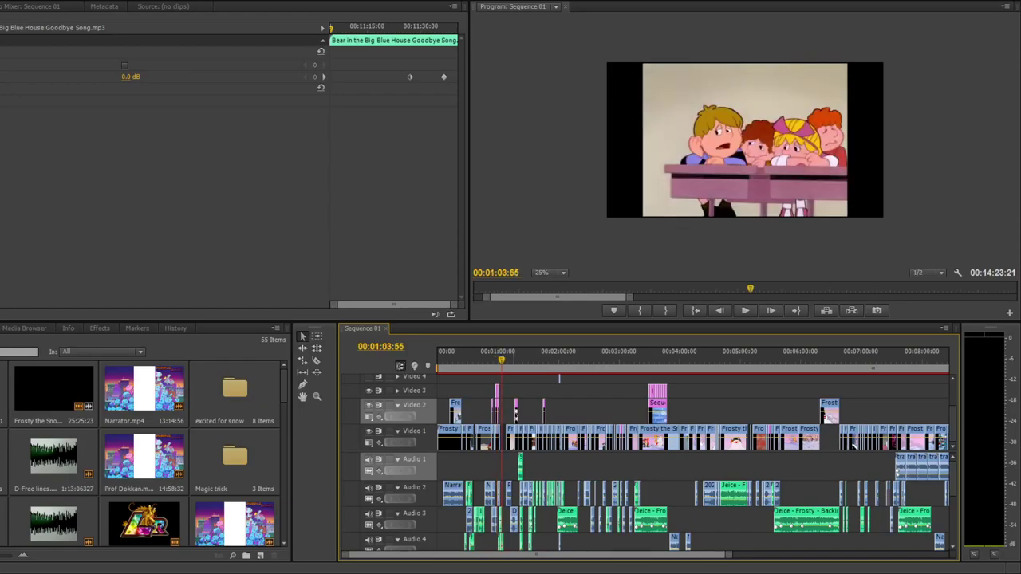
Check the edit points around the rabbit and clock shots between 00:01:15:20 and 00:01:47:52, ending at 00:01:19:54
key("Down")
key("Up")
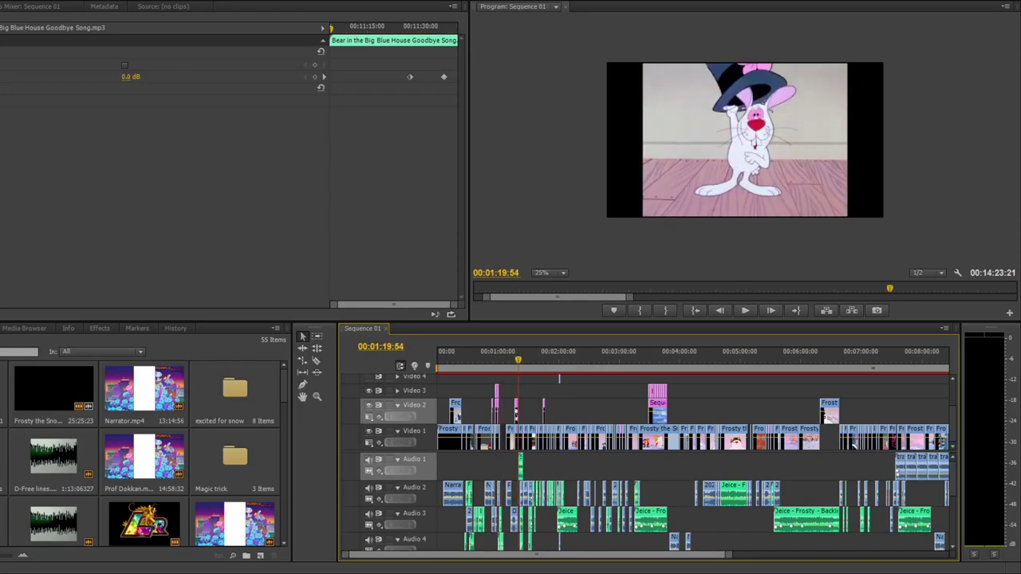
key("Up")
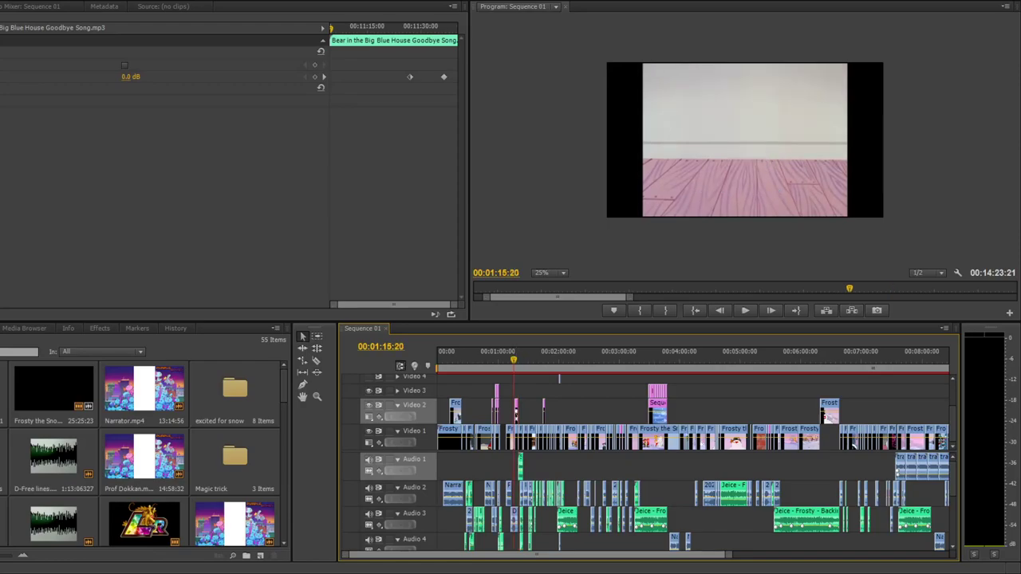
key("Down")
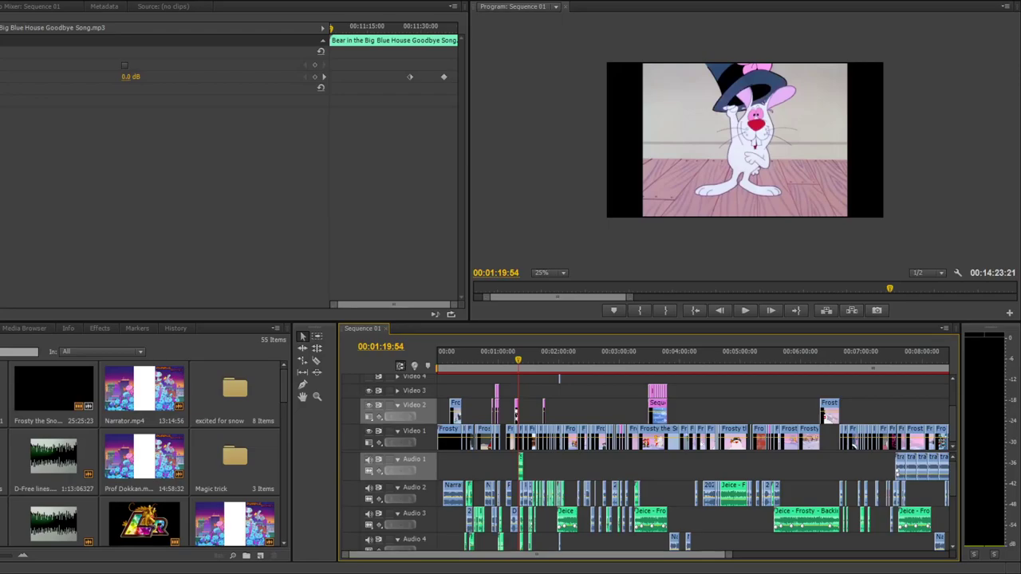
key("Down")
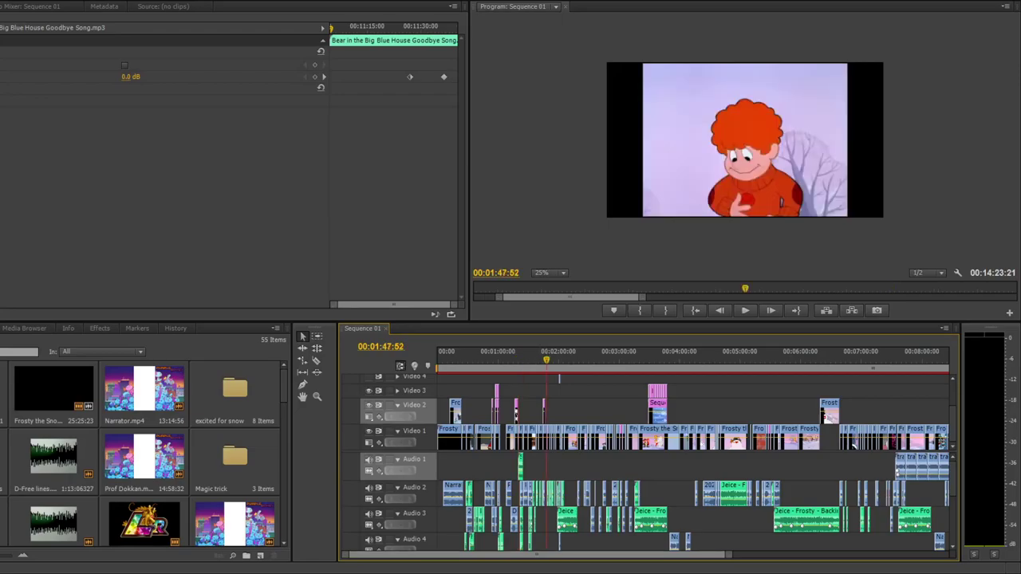
key("Up")
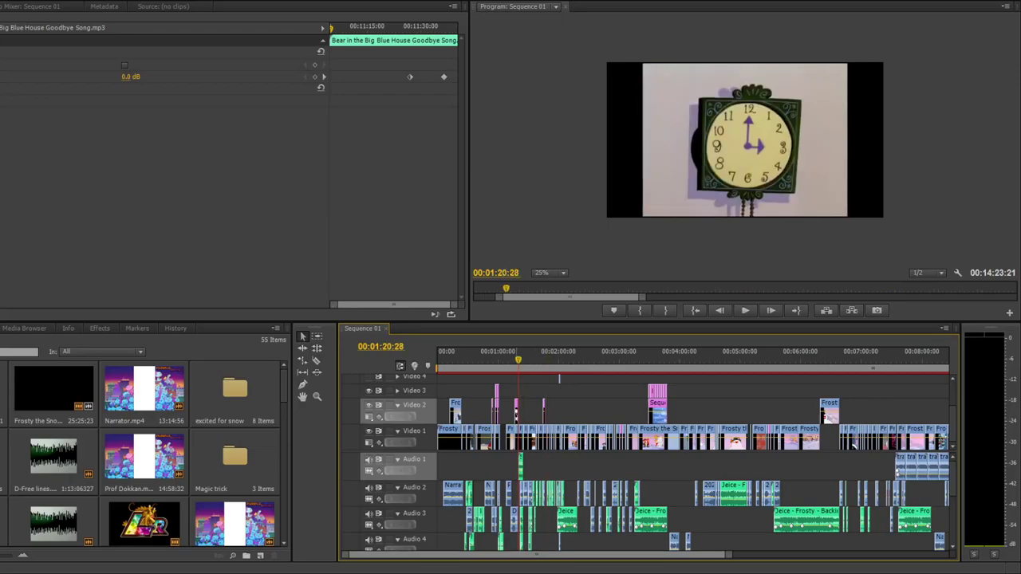
key("Up")
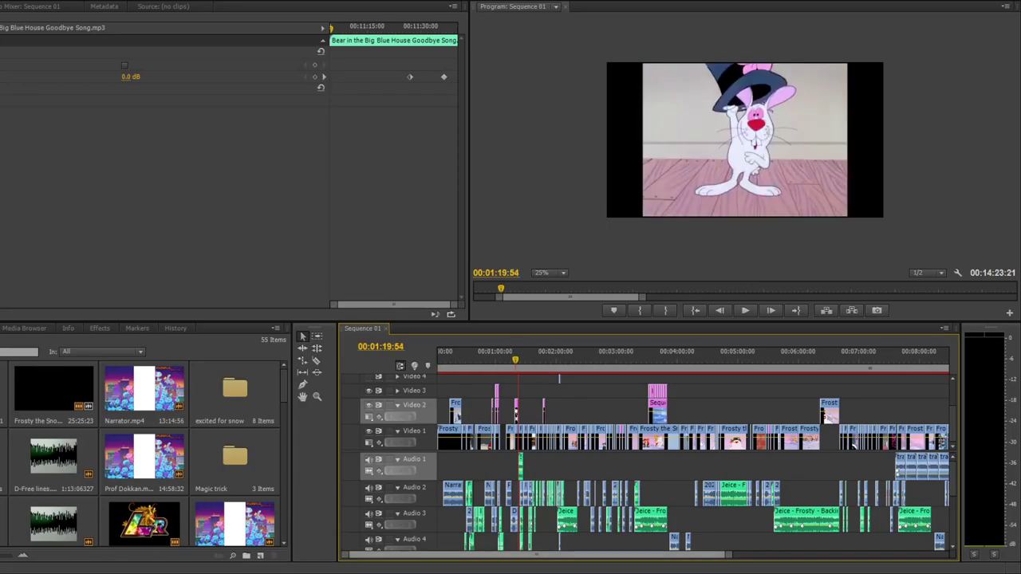
Preview the later part of the sequence at 00:11:13:38 and the rabbit scene at 00:09:33:40
scroll(852, 445, "down", 10)
left_click_drag(651, 355, 542, 355)
scroll(654, 463, "up", 3)
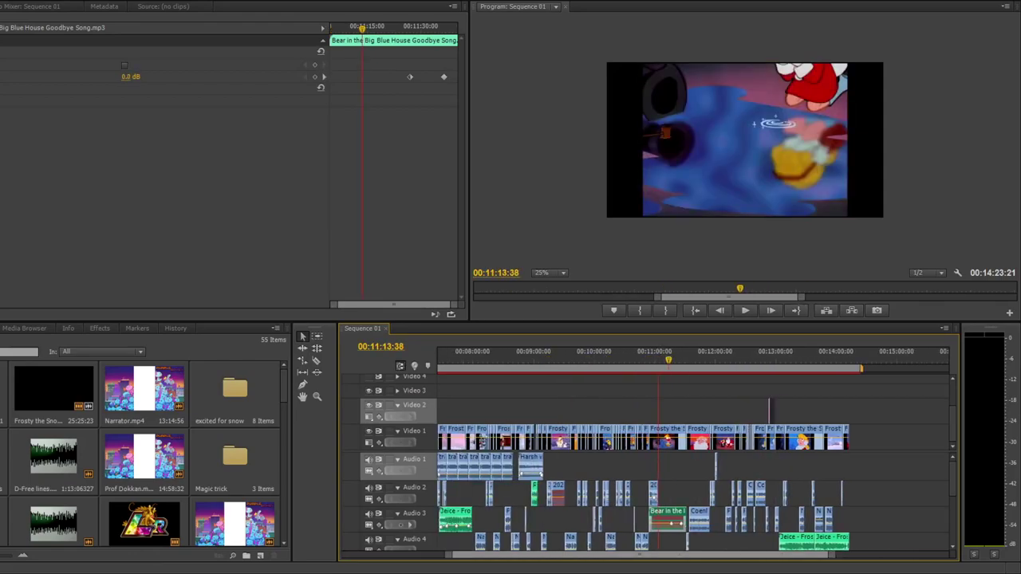
left_click_drag(668, 355, 567, 354)
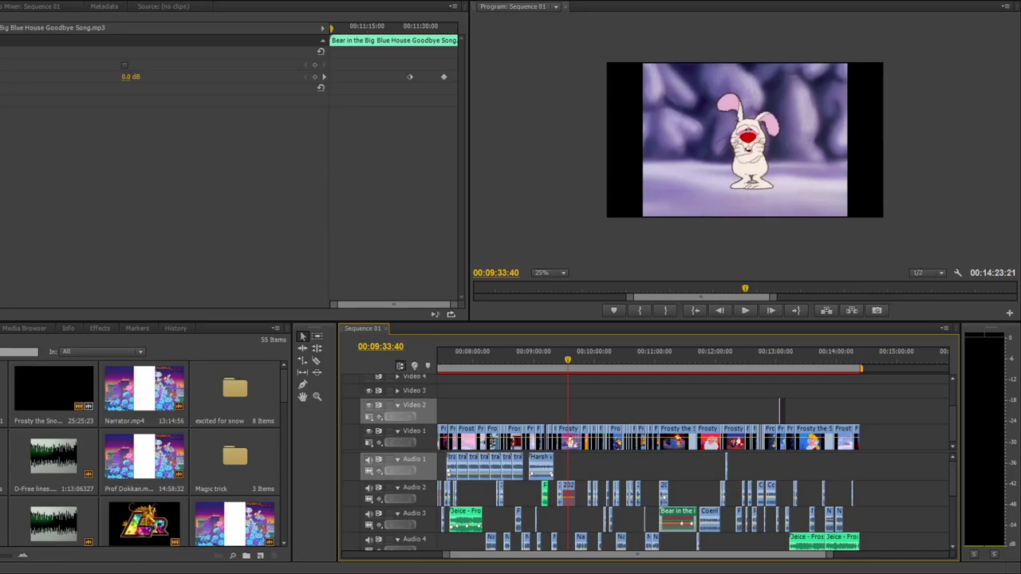
Play the snowy forest scene with Frosty and the rabbit from 00:09:33:40 to about 00:09:57:03
key("space")
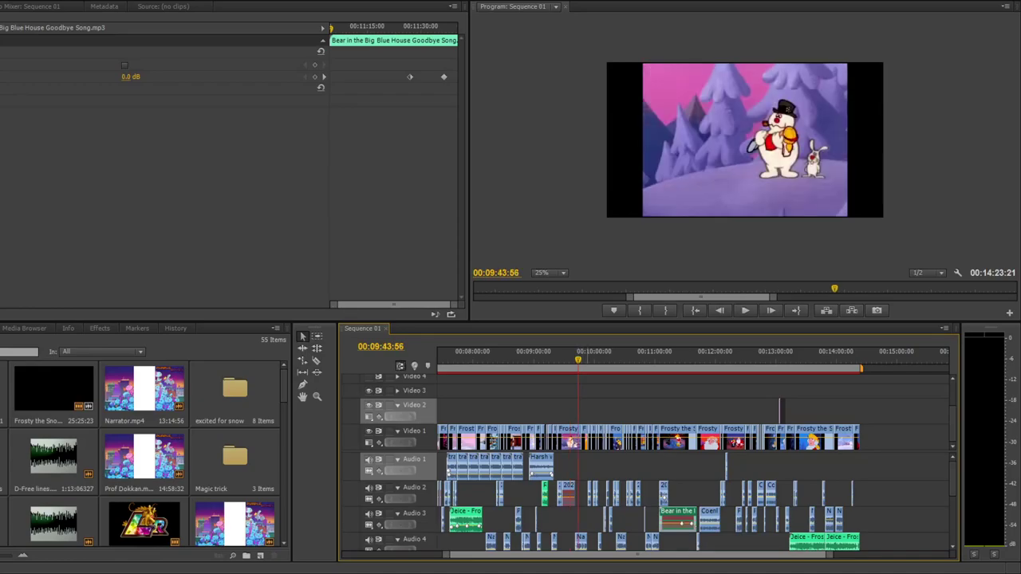
key("Down")
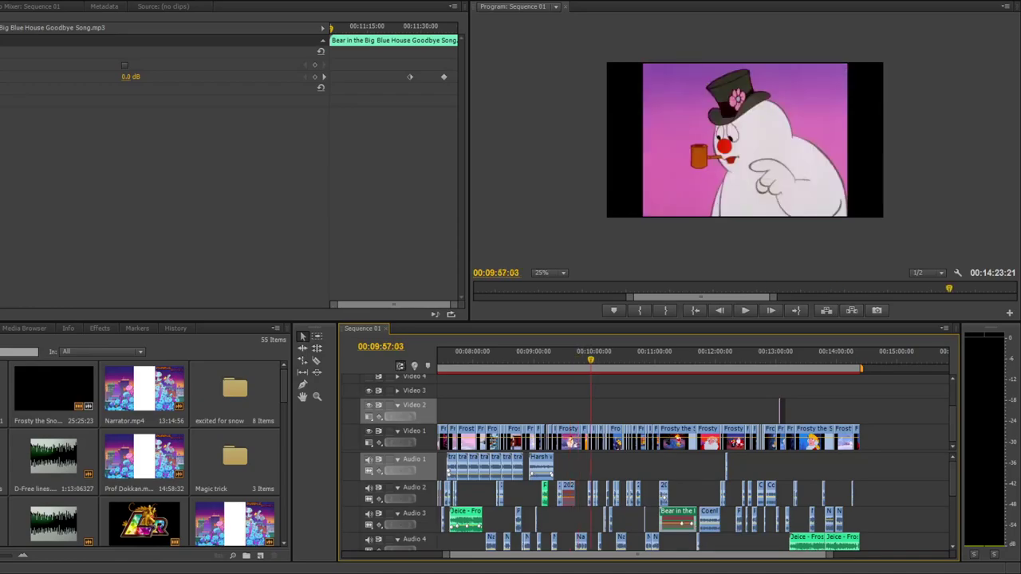
Recheck the early scenes from the hat shot at 00:01:15:54 to the classroom magician at 00:00:49:39, including the dialogue caption at 00:01:46:09
scroll(694, 463, "up", 10)
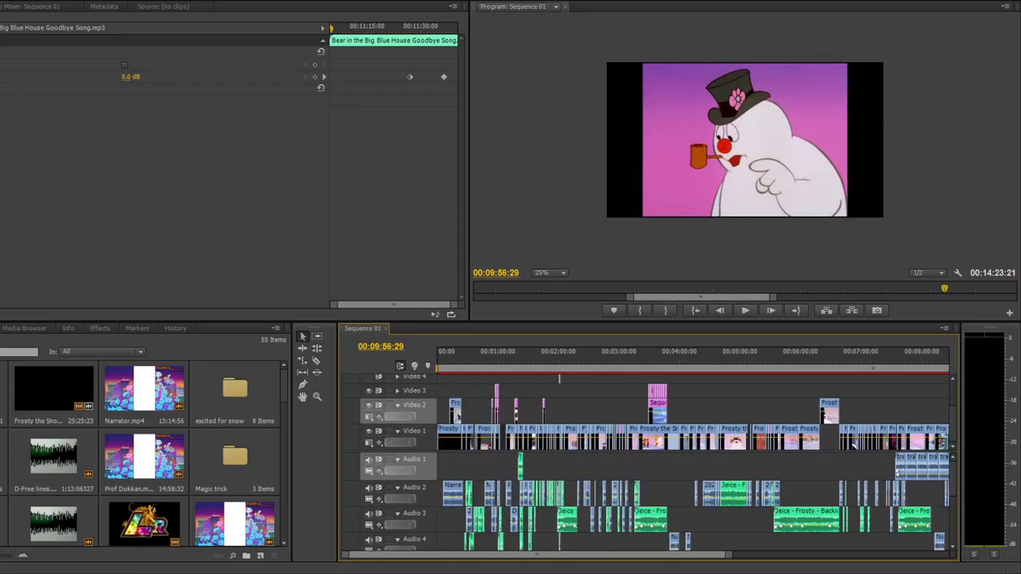
left_click(514, 356)
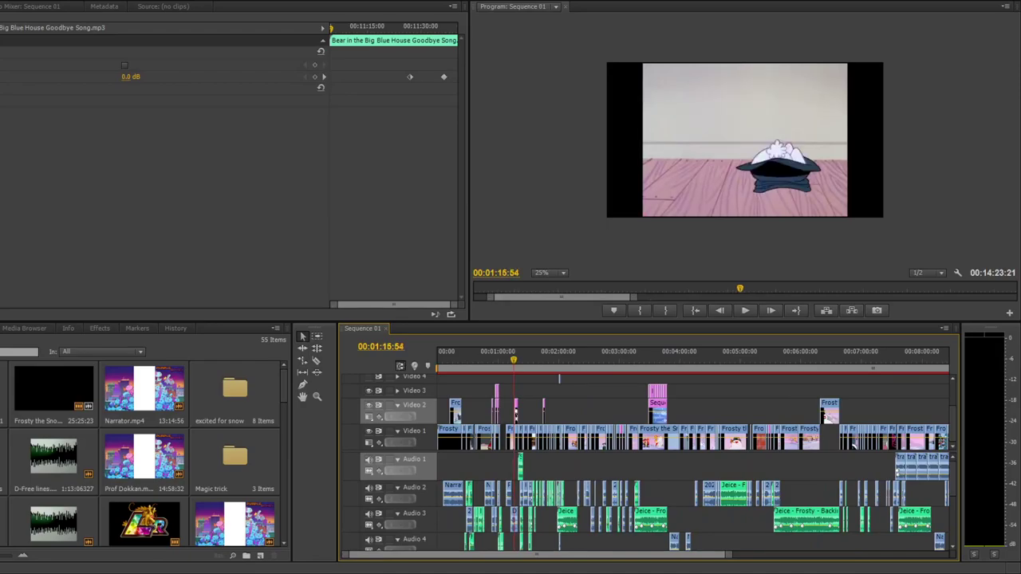
key("Up")
key("Up")
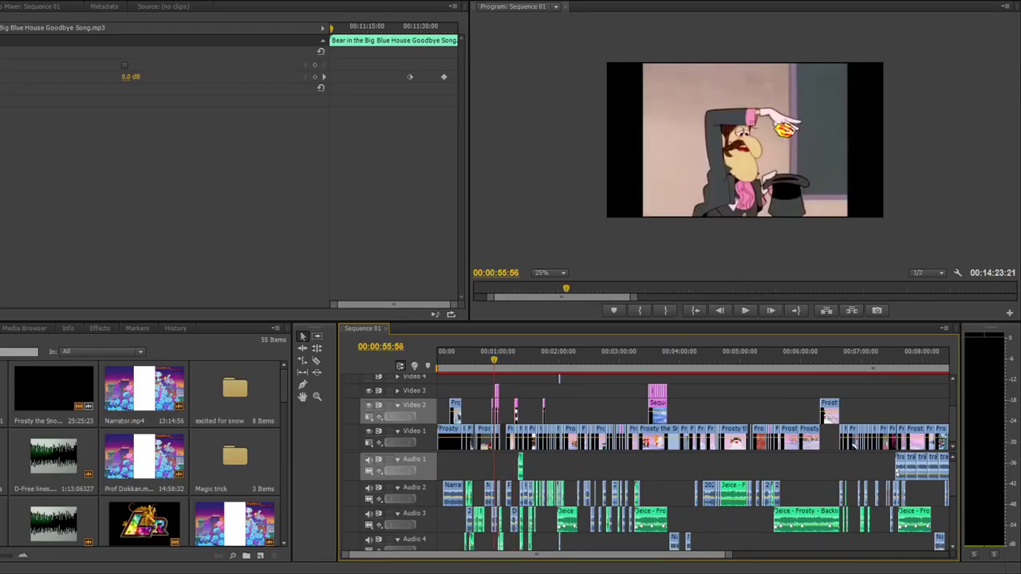
key("Up")
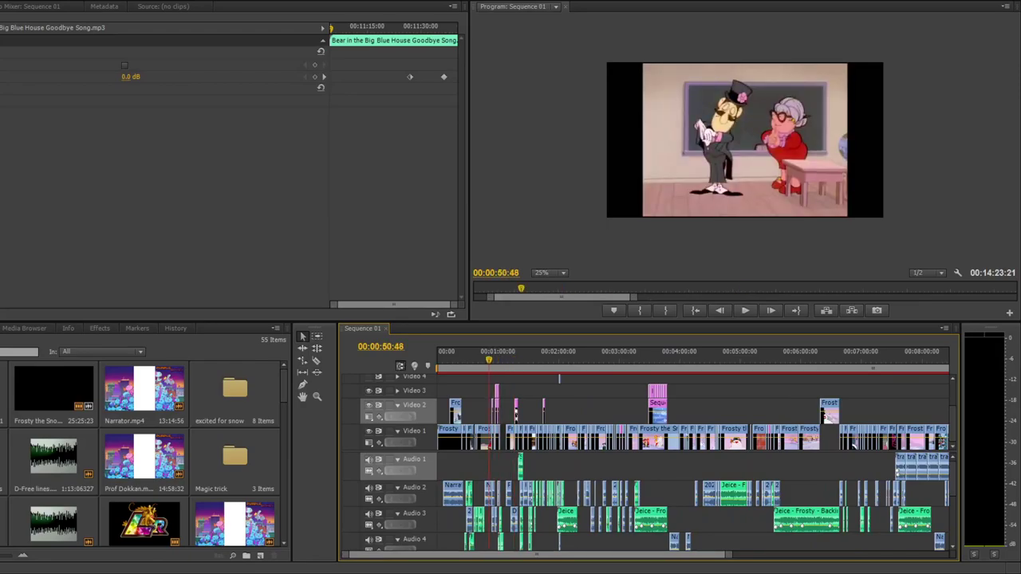
key("Down")
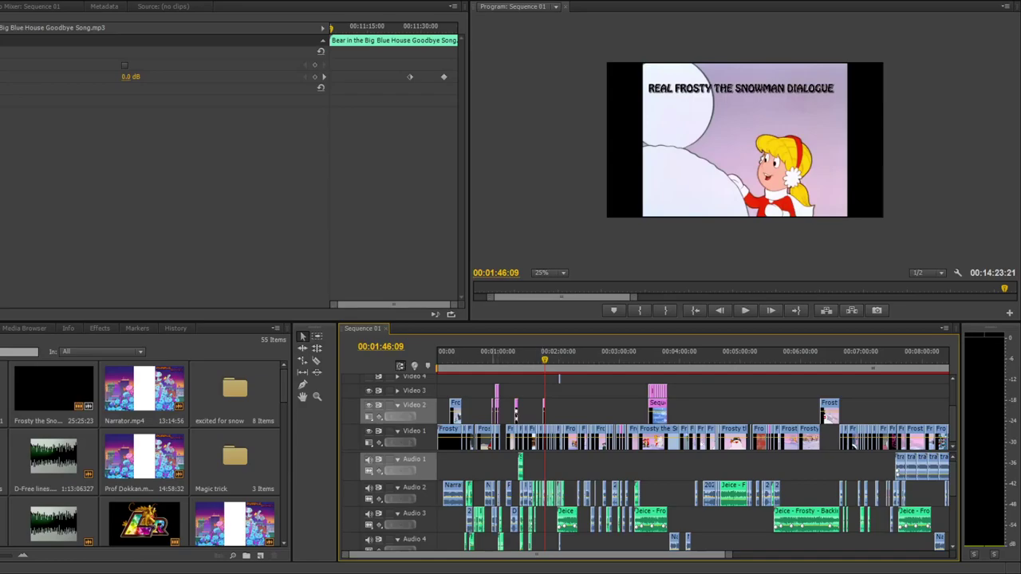
key("Up")
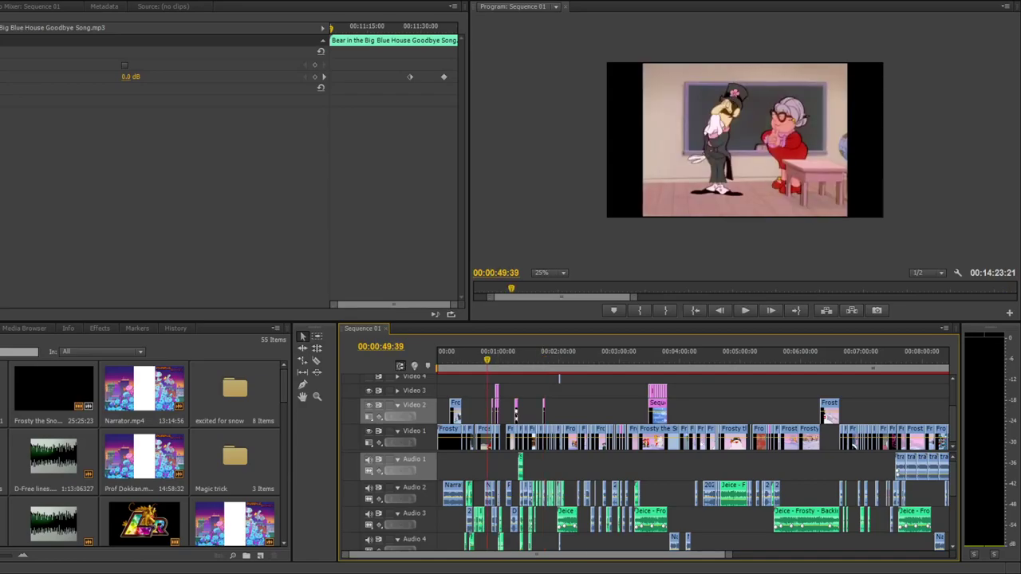
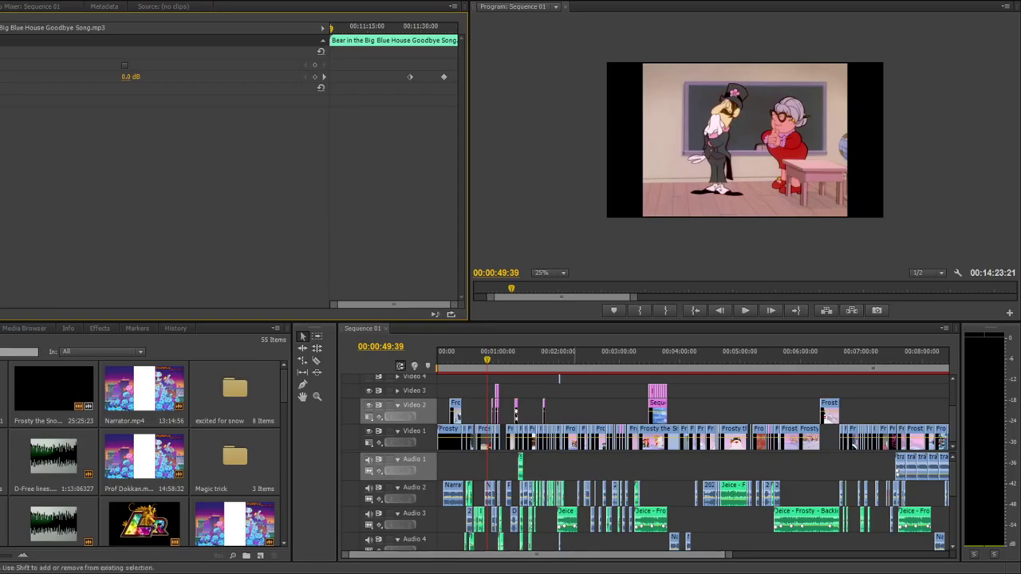
Preview the children's shots at 00:01:57:34 and 00:02:00:25 and the starring credits at 00:03:39:43
left_click(556, 357)
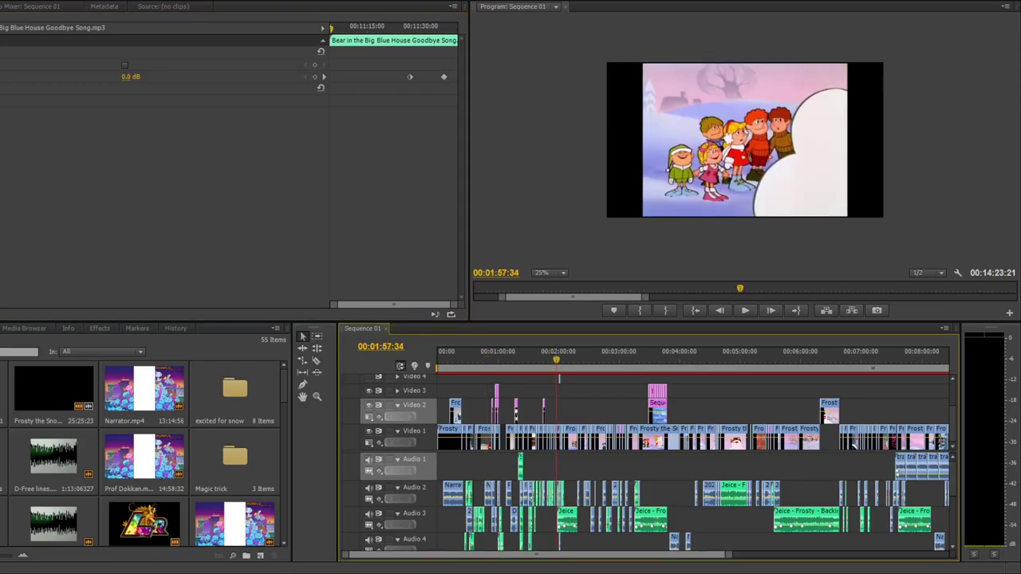
left_click(622, 356)
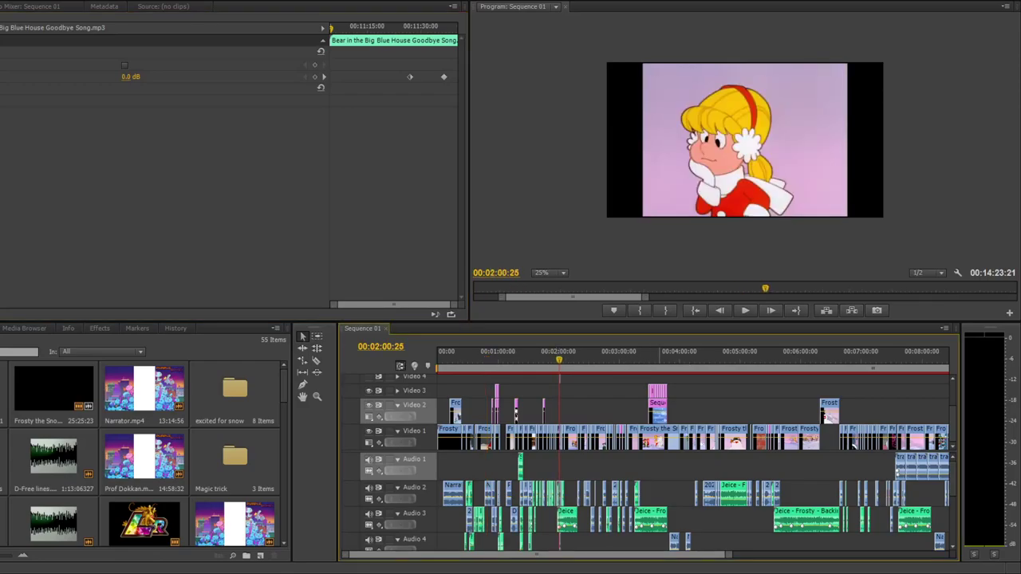
left_click(666, 357)
left_click(694, 356)
left_click(675, 356)
left_click(658, 357)
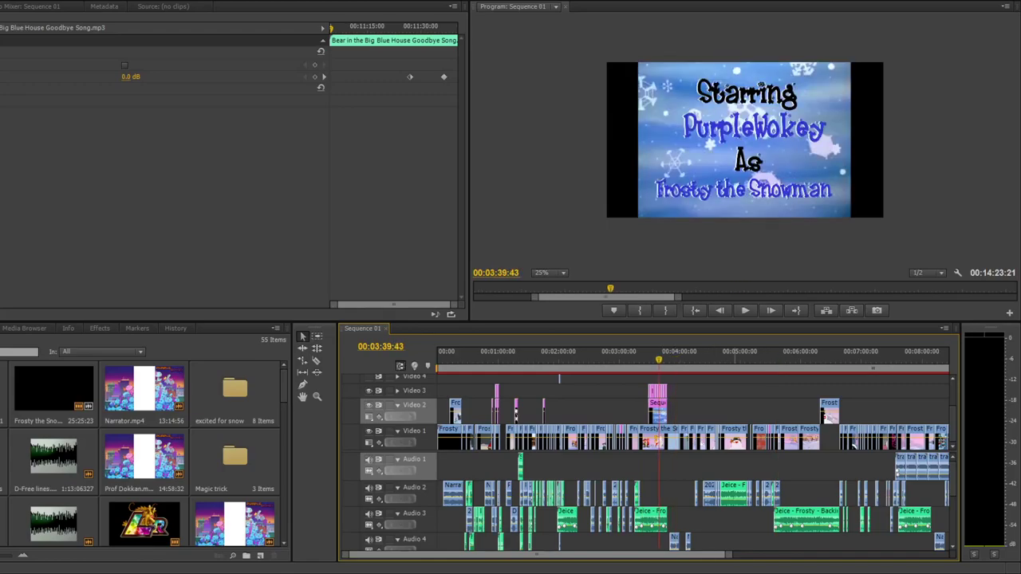
Scrub through the Frosty shots between 00:04:34:30 and 00:05:07:36
left_click(734, 356)
left_click_drag(752, 356, 747, 357)
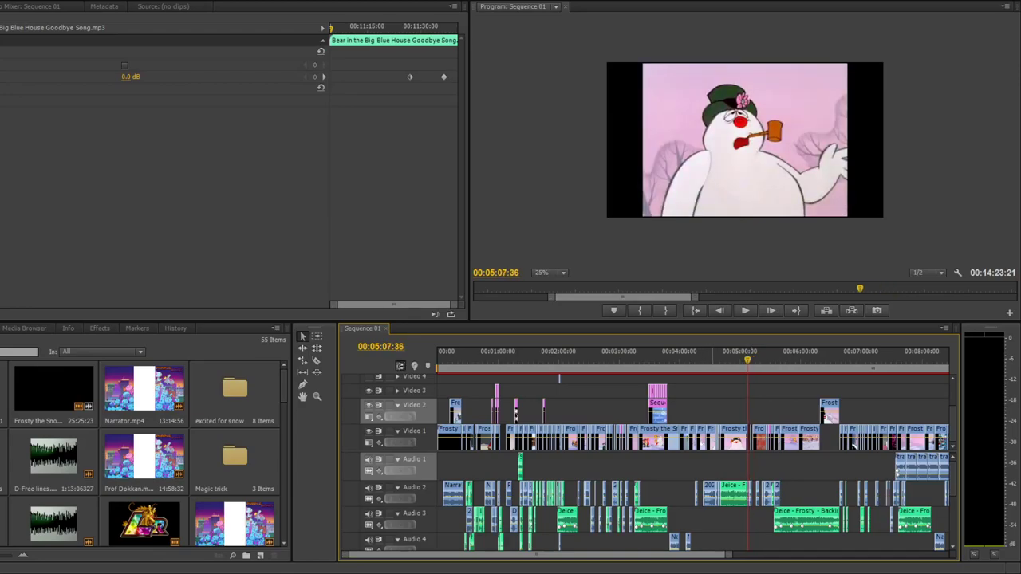
left_click(712, 356)
left_click(714, 356)
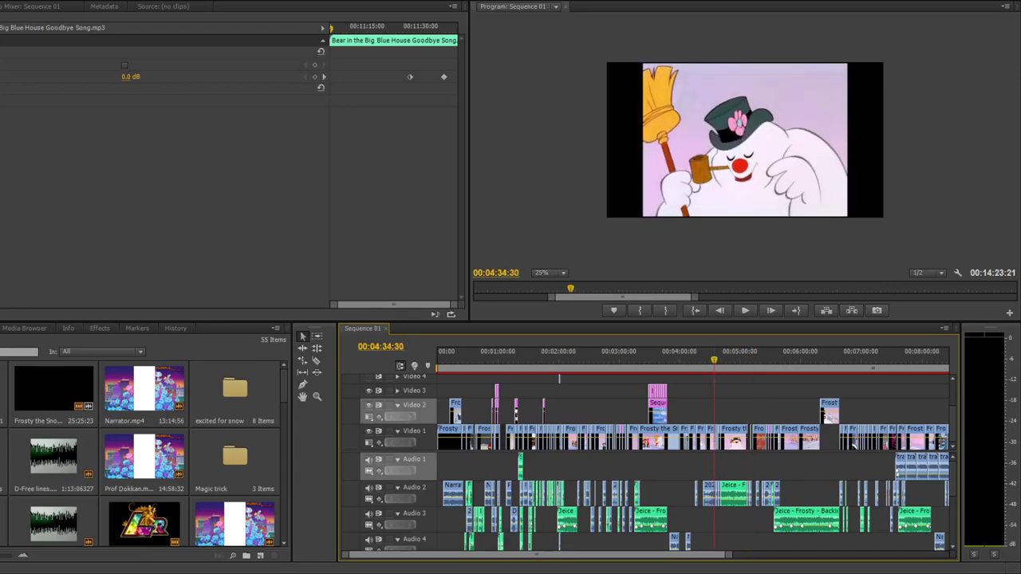
left_click(720, 356)
left_click(724, 356)
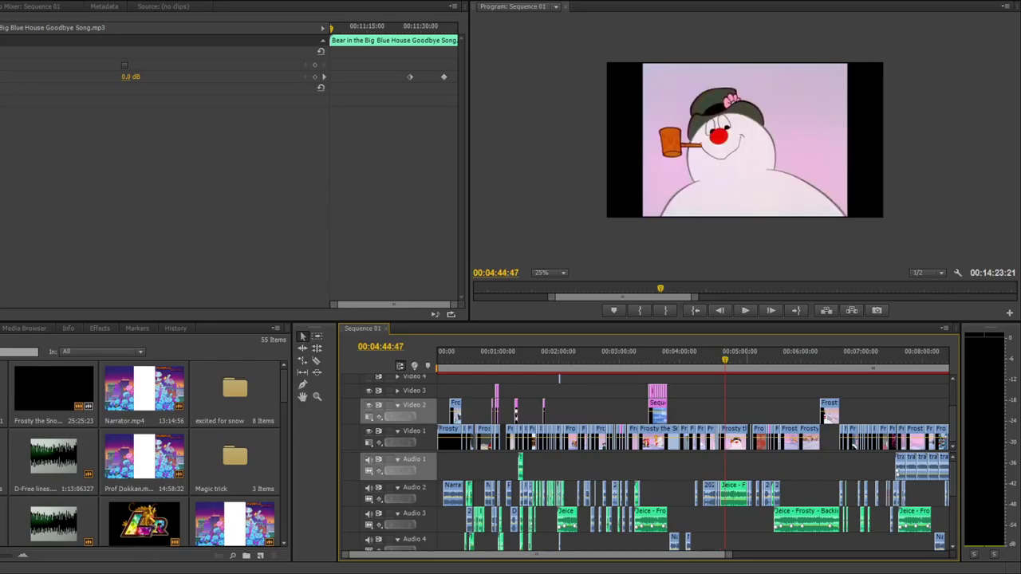
left_click(747, 357)
Play back the magician and children cuts, examining the inserted still around 00:02:59:49 up to 00:03:04:38
left_click(606, 359)
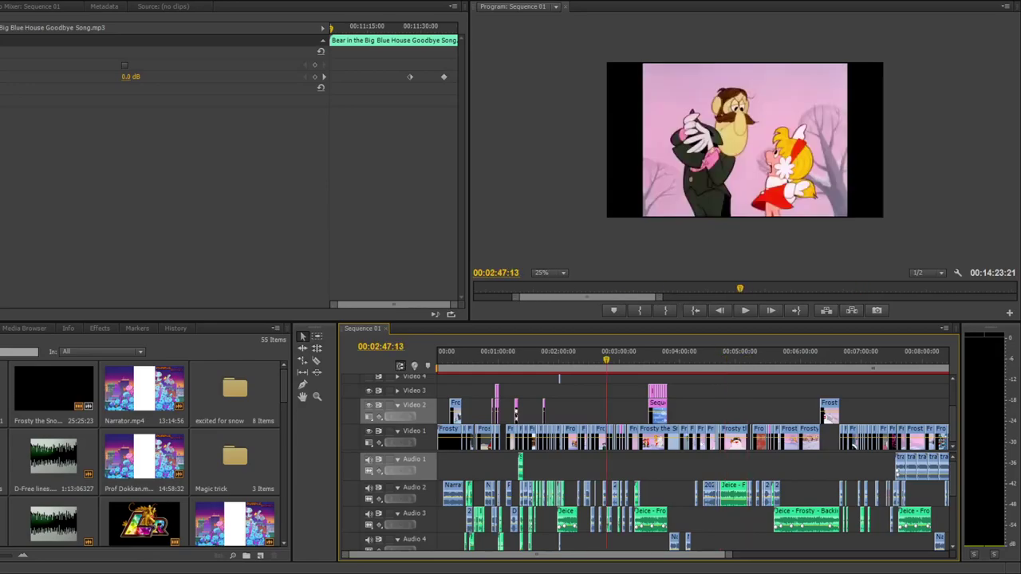
left_click(612, 359)
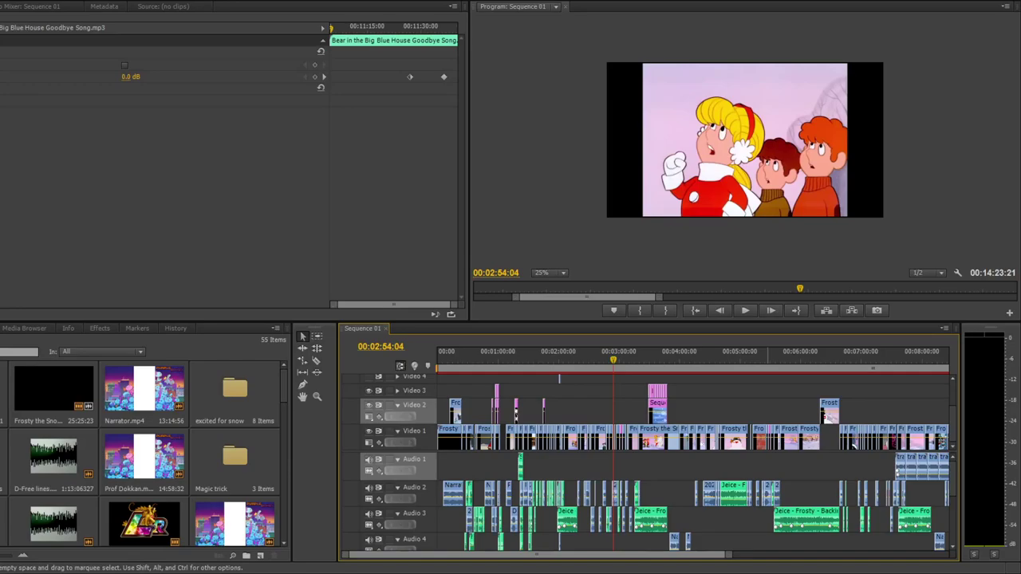
key("equal")
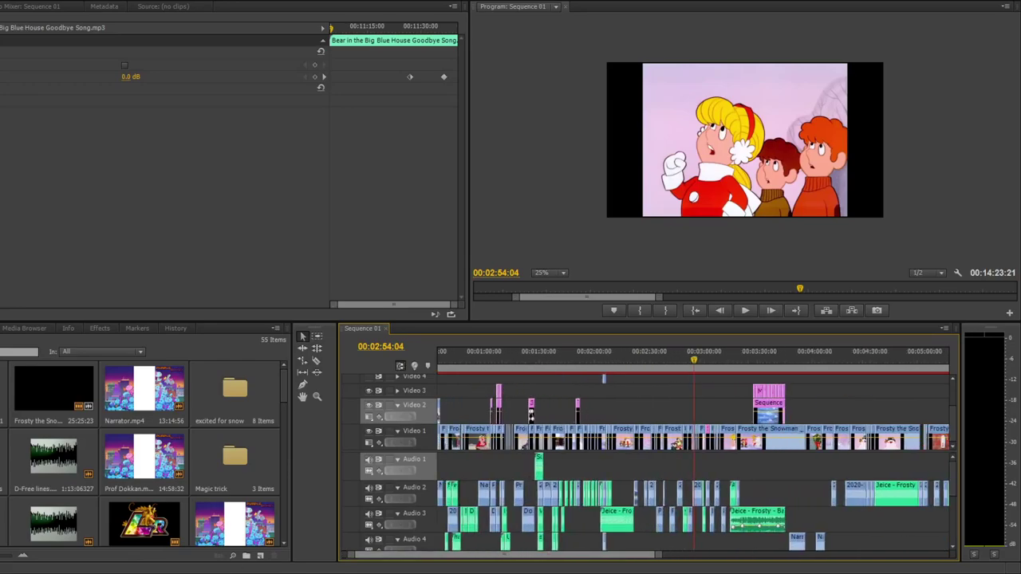
key("equal")
left_click(719, 359)
key("space")
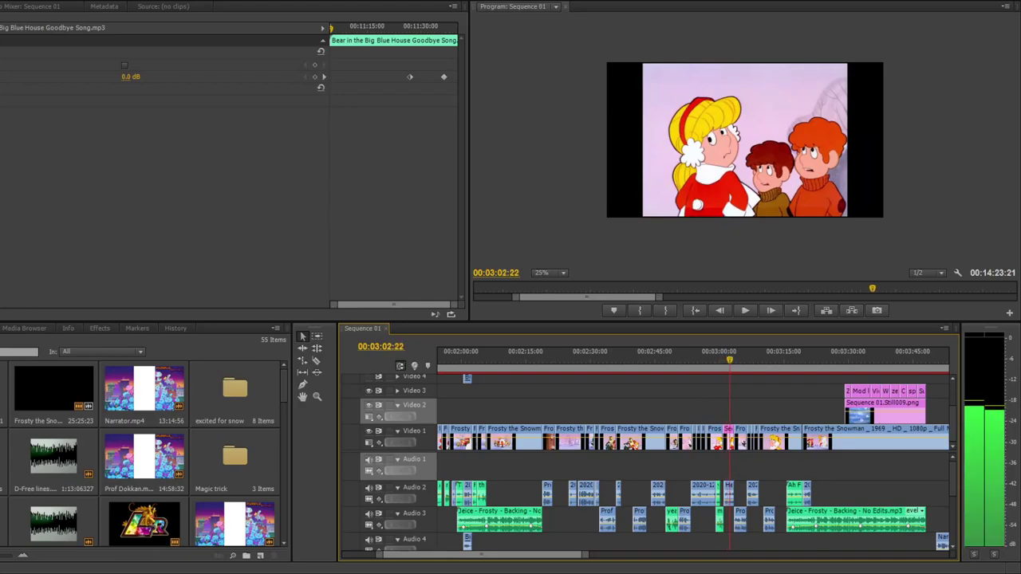
key("space")
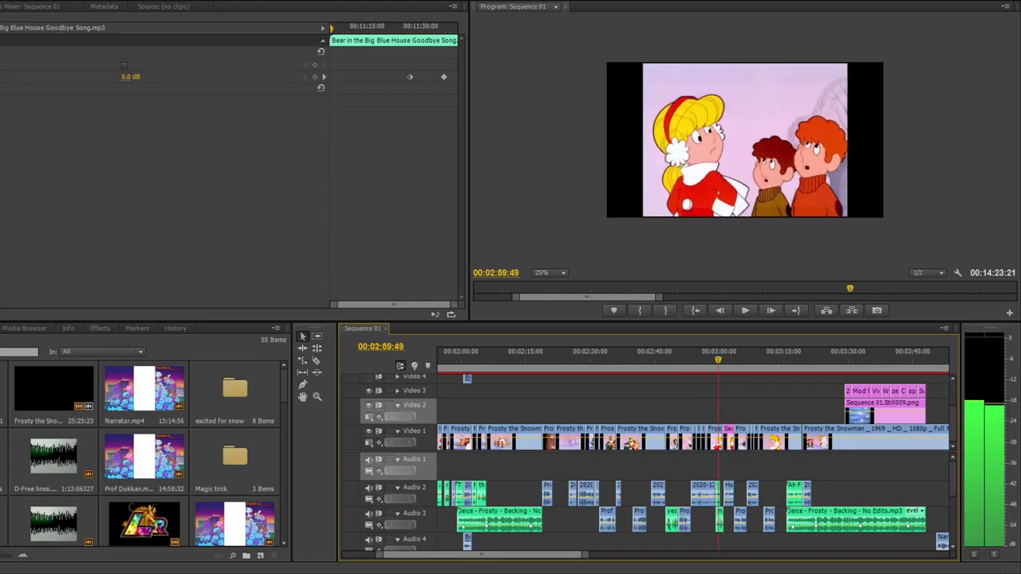
key("space")
key("space")
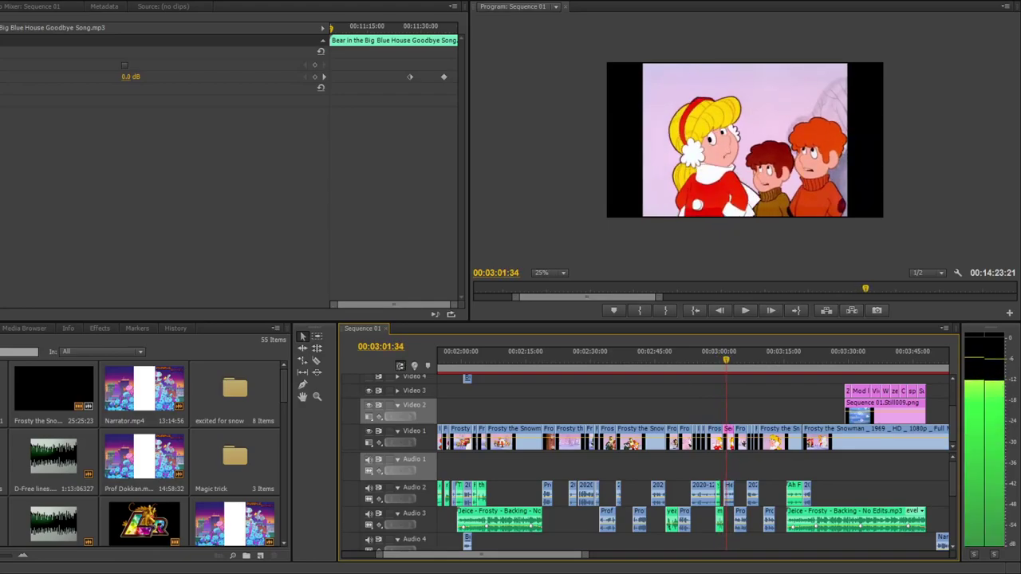
key("space")
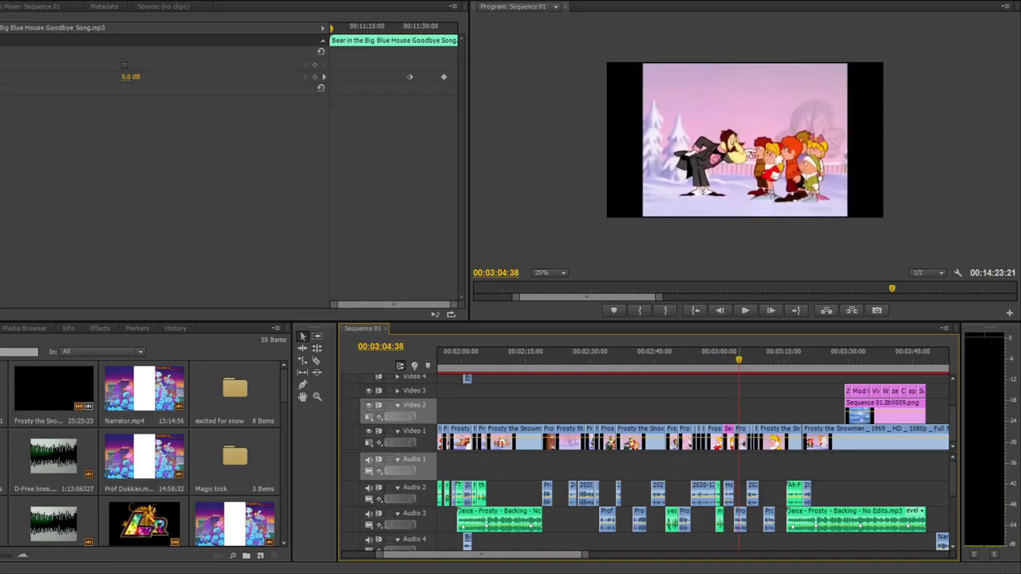
Check the overlay images on Video 2 at 00:01:45:39 and the logo over the rabbit at 00:01:17:37
key("minus")
key("minus")
key("minus")
key("minus")
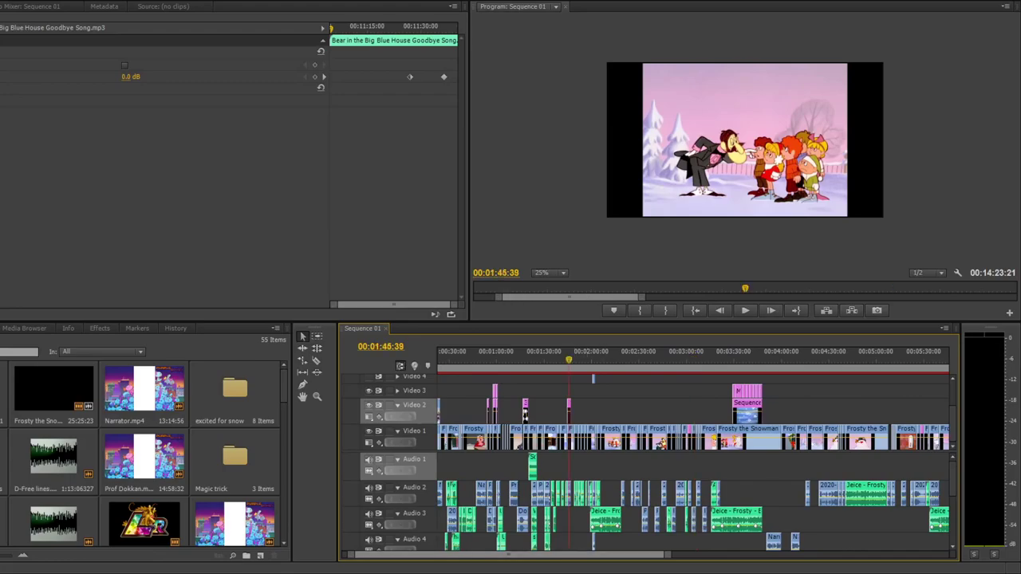
left_click(568, 353)
left_click(523, 353)
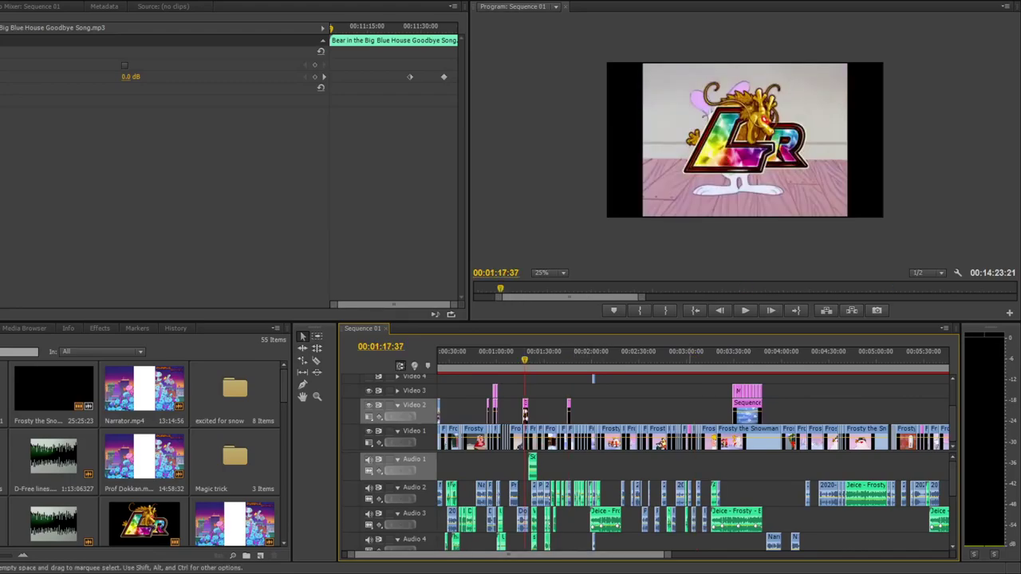
Examine the inserted still image of the sweating Frosty at 00:05:28:42 and its neighbouring clips up close
scroll(619, 555, "right", 2)
scroll(693, 462, "right", 5)
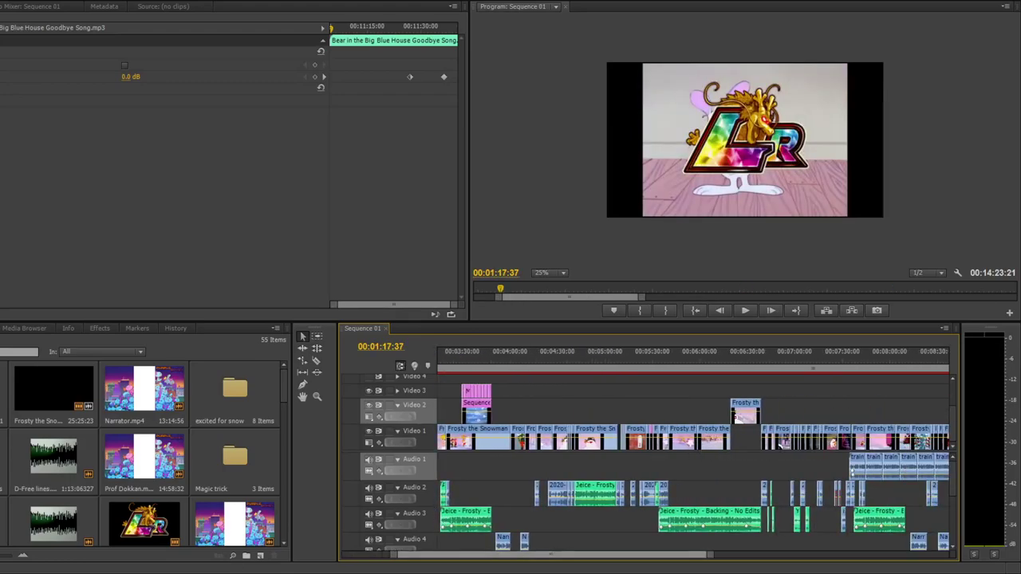
left_click_drag(647, 354, 650, 353)
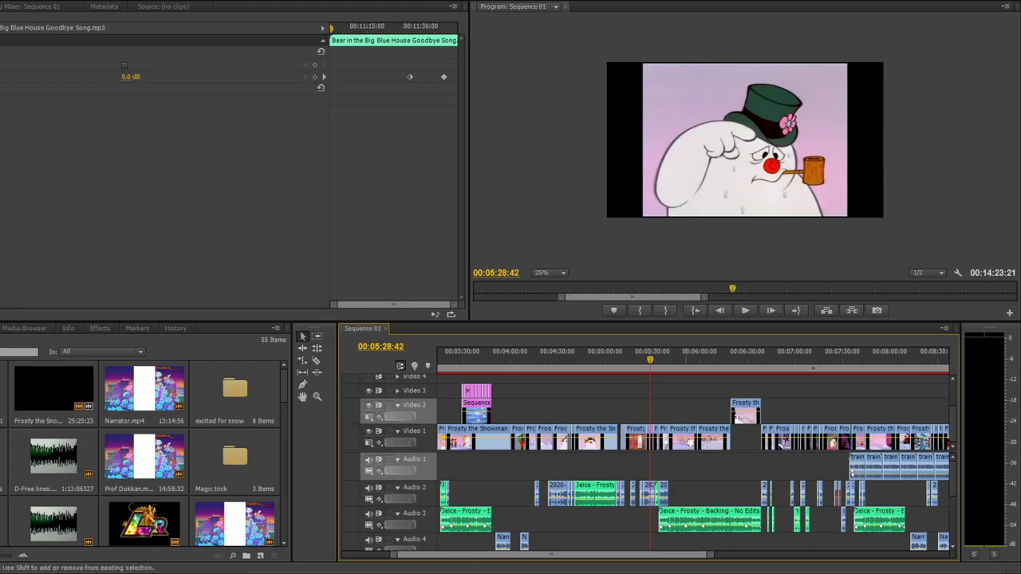
key("=")
key("=")
key("=")
key("=")
key("=")
key("=")
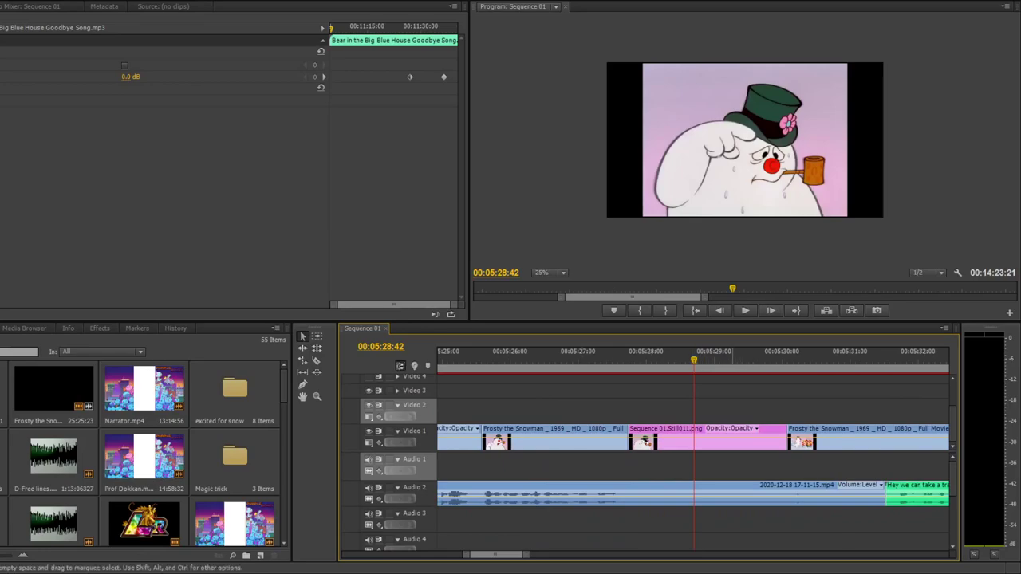
Review the last part of the sequence from the Santa scene at 00:12:19:18 to the closing snowflakes at 00:14:20:32
key("-")
key("-")
key("-")
key("-")
key("-")
key("-")
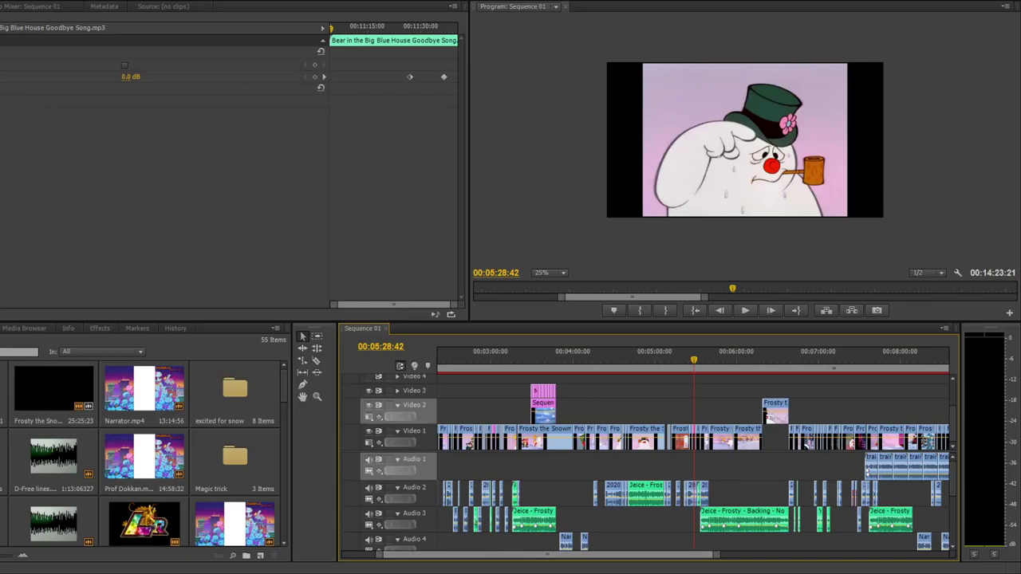
scroll(694, 462, "right", 10)
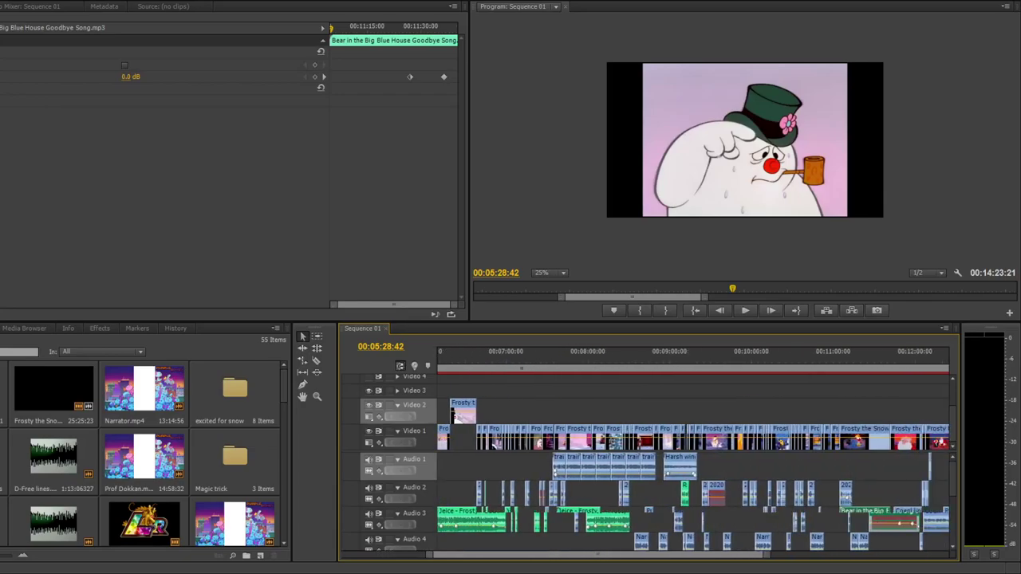
scroll(694, 463, "right", 3)
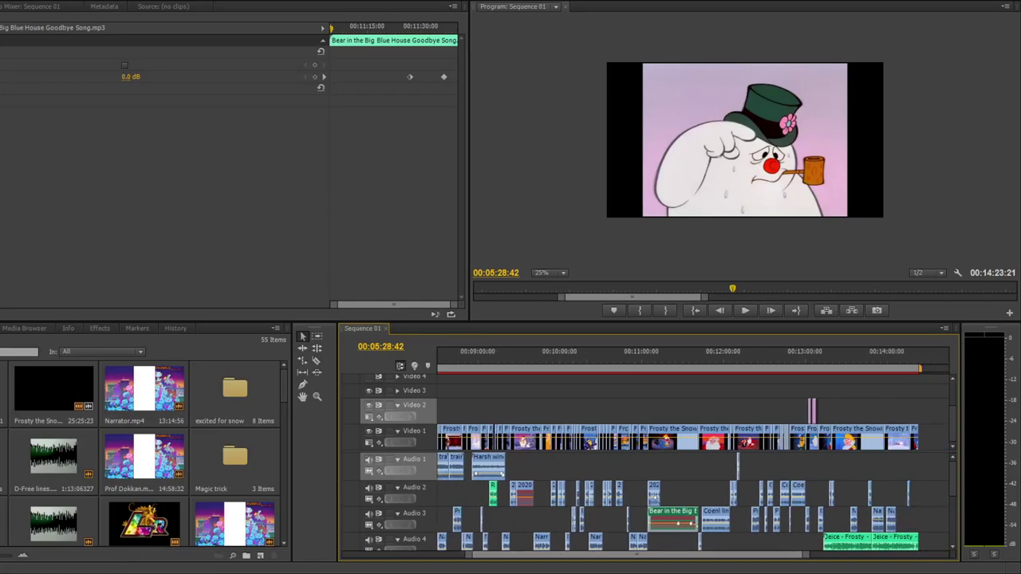
left_click(652, 359)
left_click(674, 359)
left_click(748, 358)
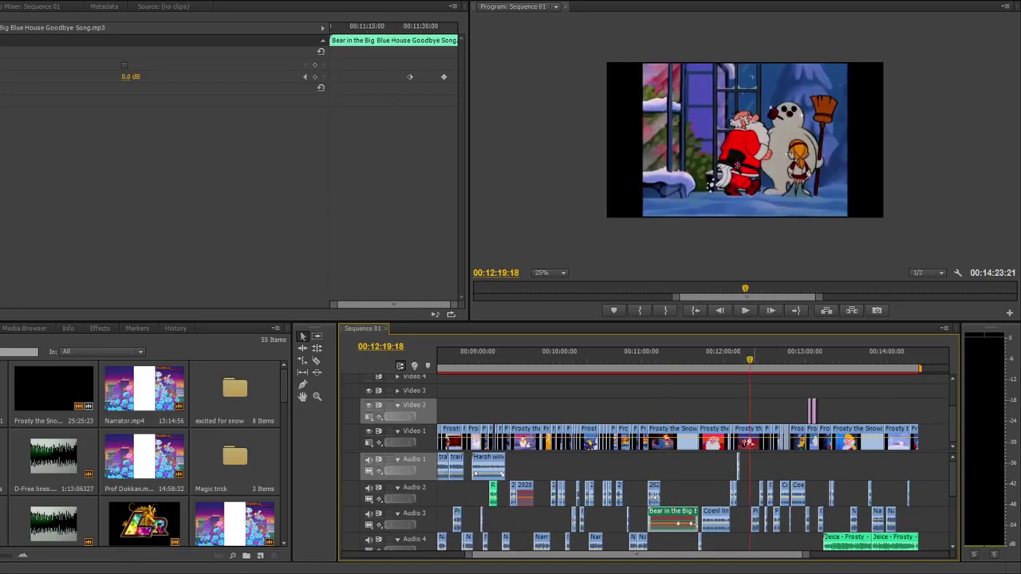
left_click(796, 359)
left_click_drag(796, 359, 916, 360)
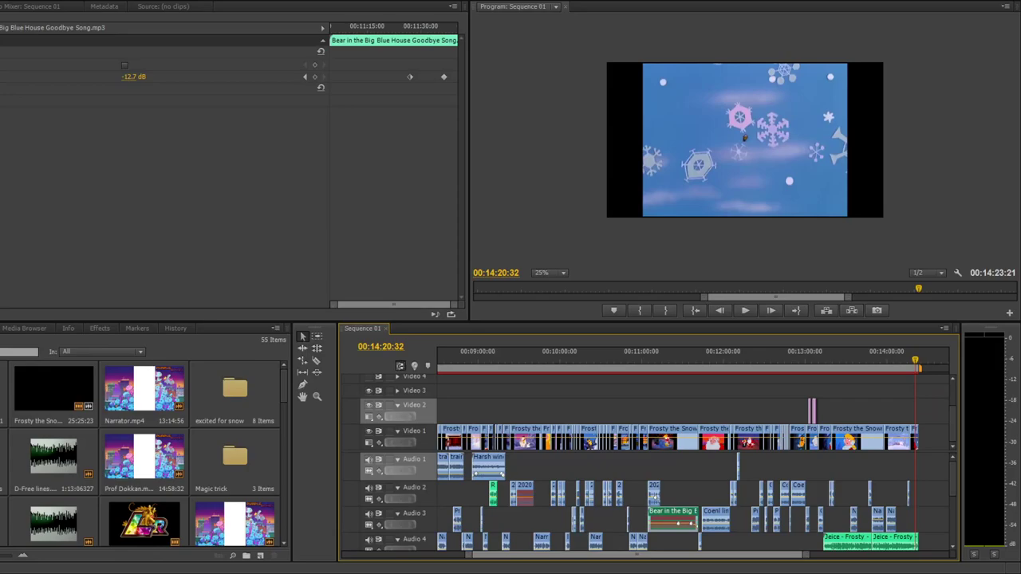
Inspect the goodbye song section at 00:11:21:26 and return to the beginning of the timeline
left_click(671, 355)
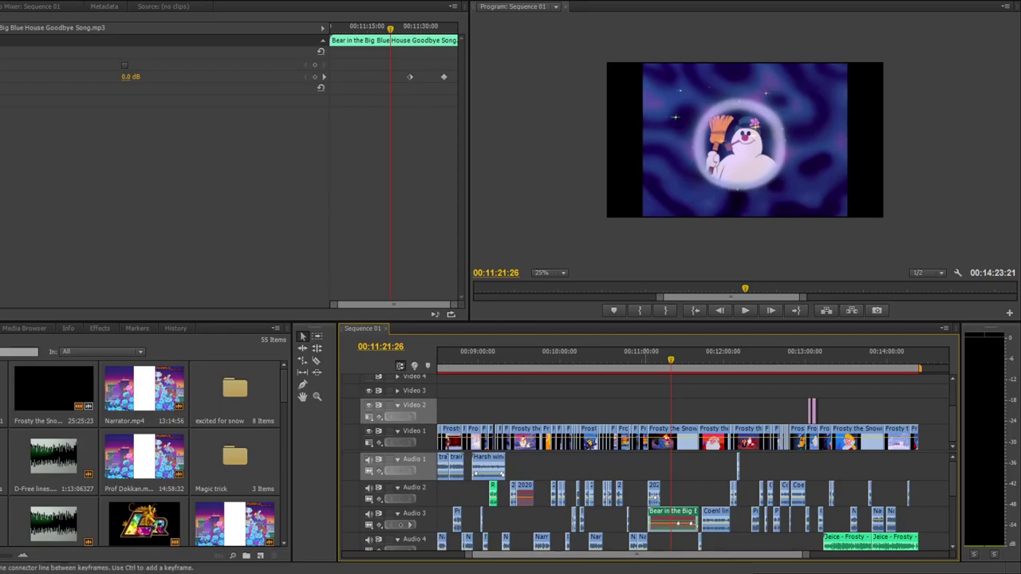
left_click(691, 492)
left_click(673, 518)
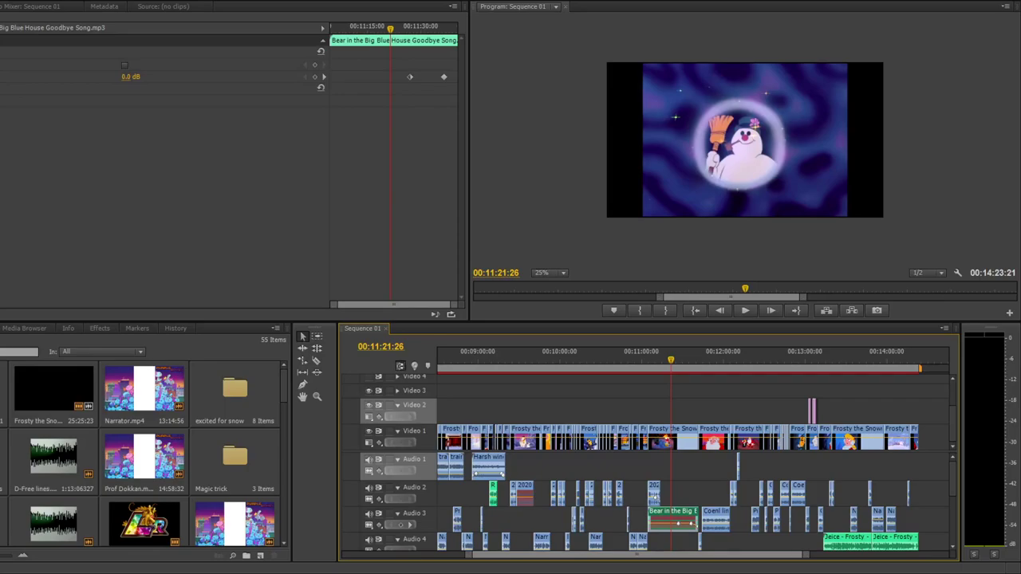
scroll(685, 463, "left", 10)
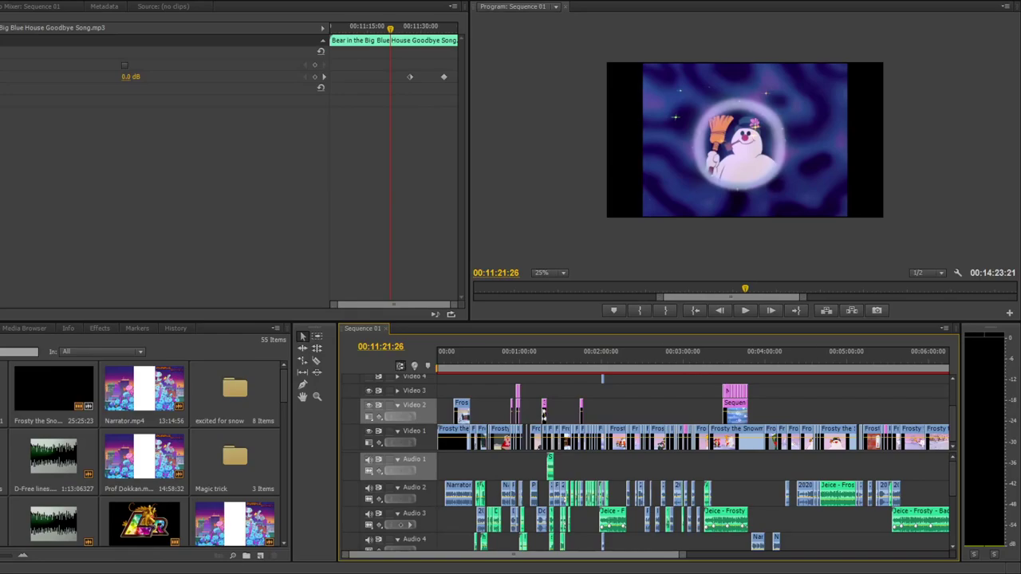
Check the Starring credits at 00:03:32:28, the Frosty group scene at 00:13:02:14 and the flying sleigh at 00:13:31:34
left_click(736, 361)
left_click(727, 361)
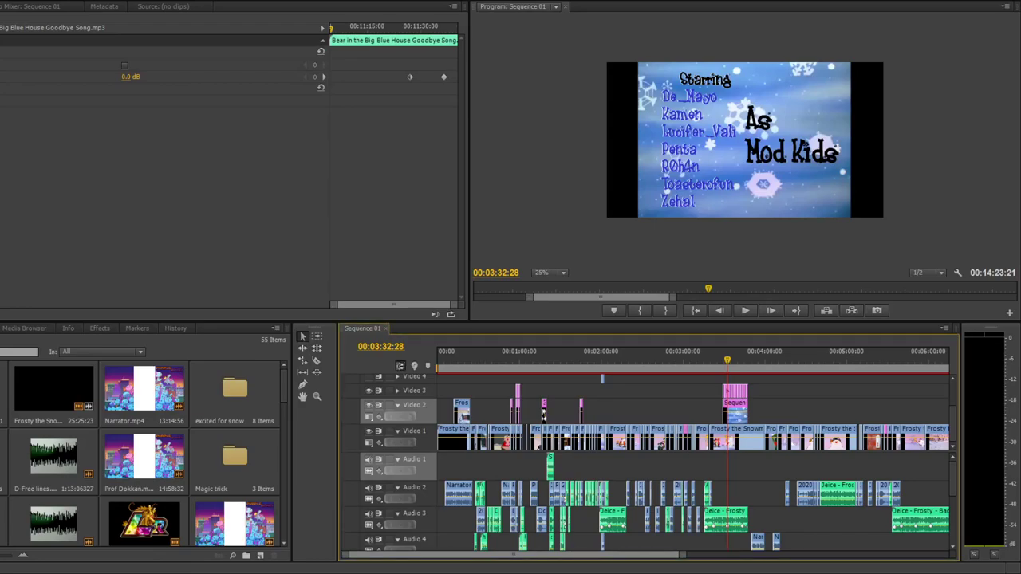
key("minus")
key("minus")
key("minus")
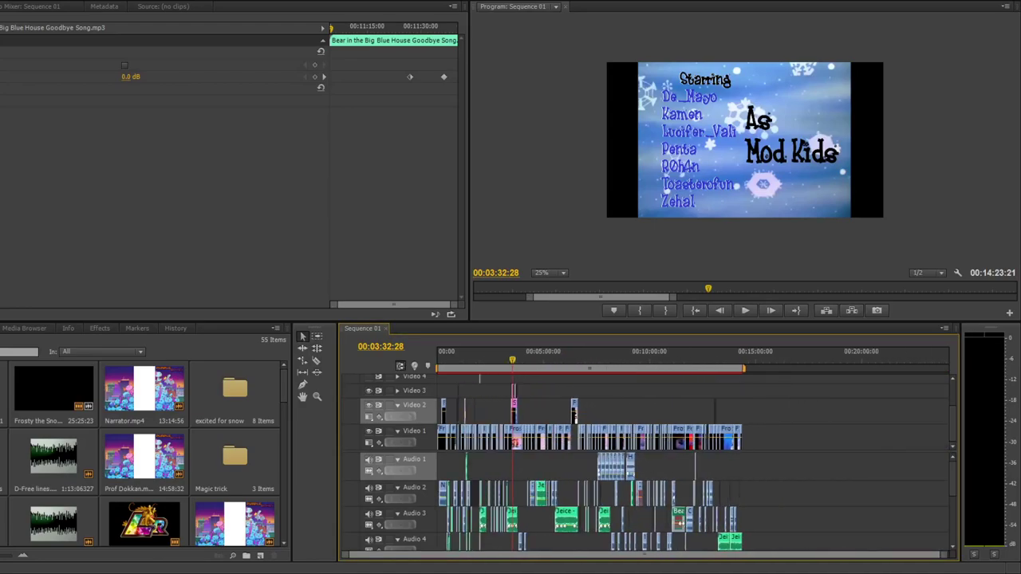
left_click(714, 359)
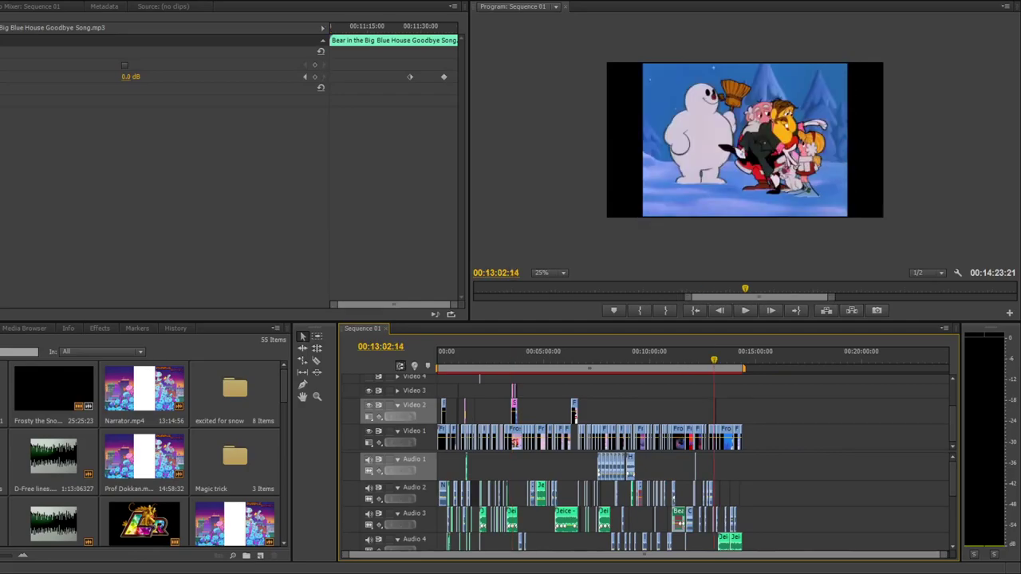
left_click(725, 359)
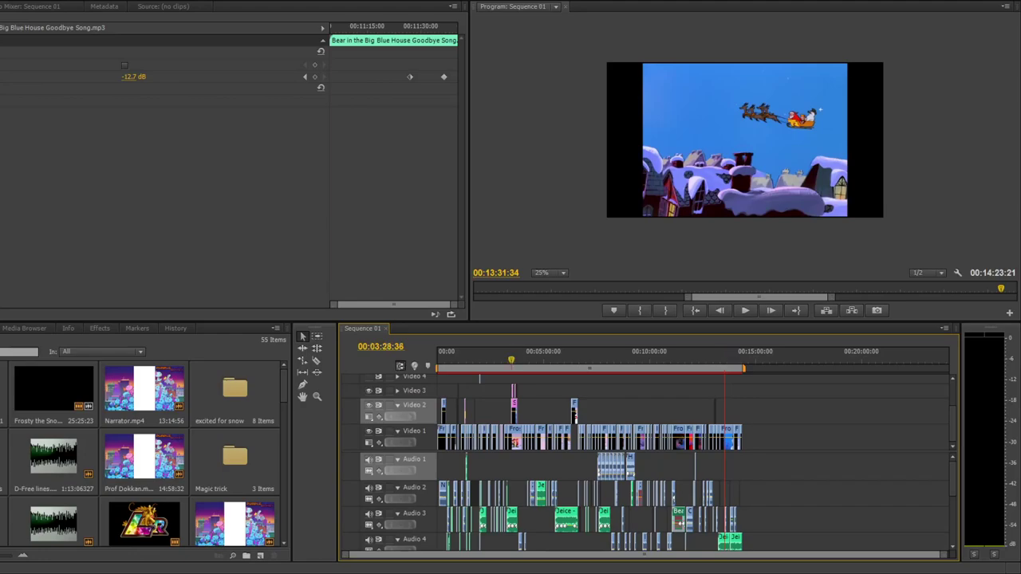
Inspect the Frosty the Snowman title card at 00:03:28:36 and the Mod Kids credits at 00:03:35:07
left_click(511, 359)
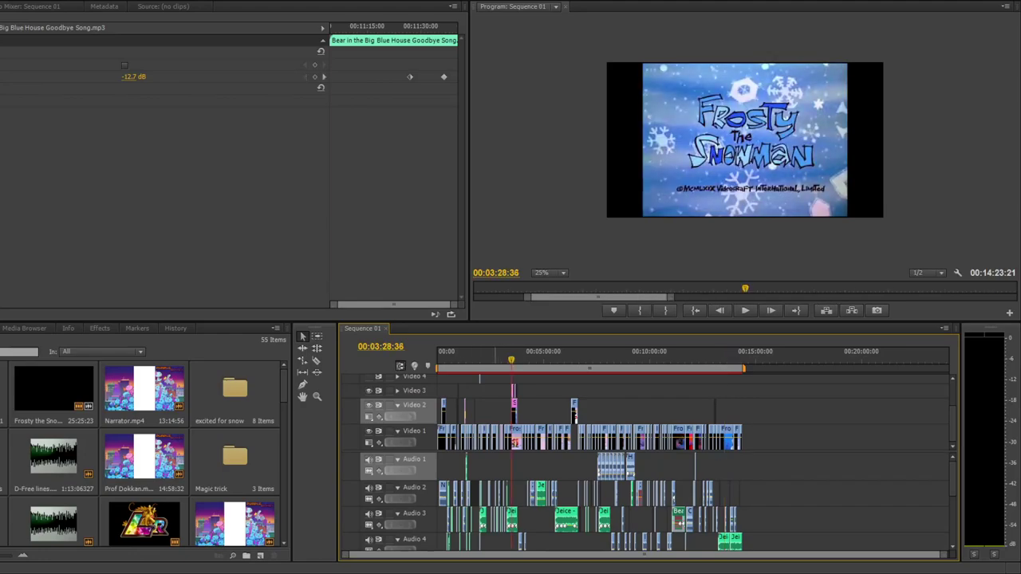
key("Down")
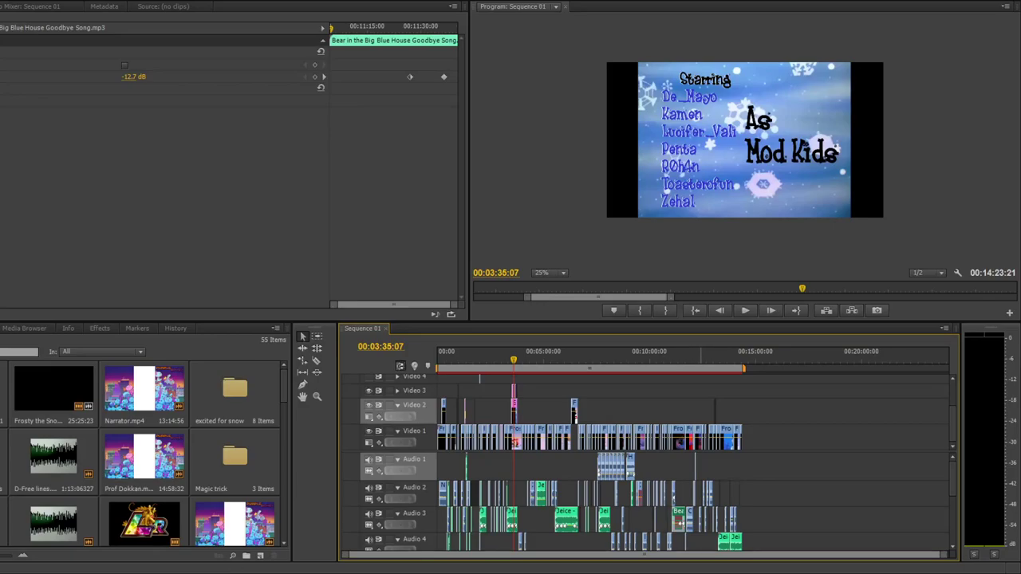
scroll(590, 502, "down", 5)
scroll(590, 502, "up", 5)
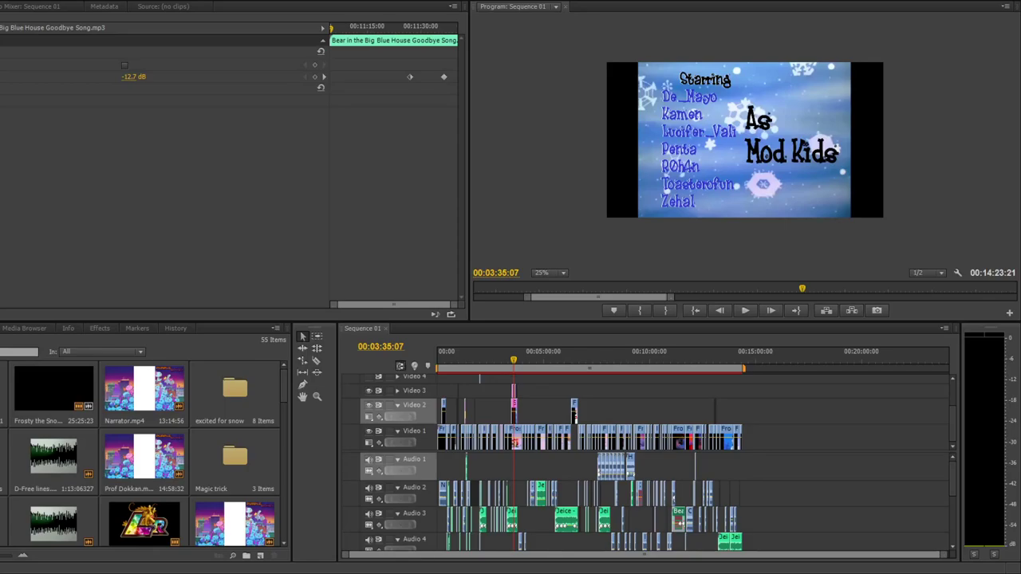
key("ctrl+z")
key("shift+3")
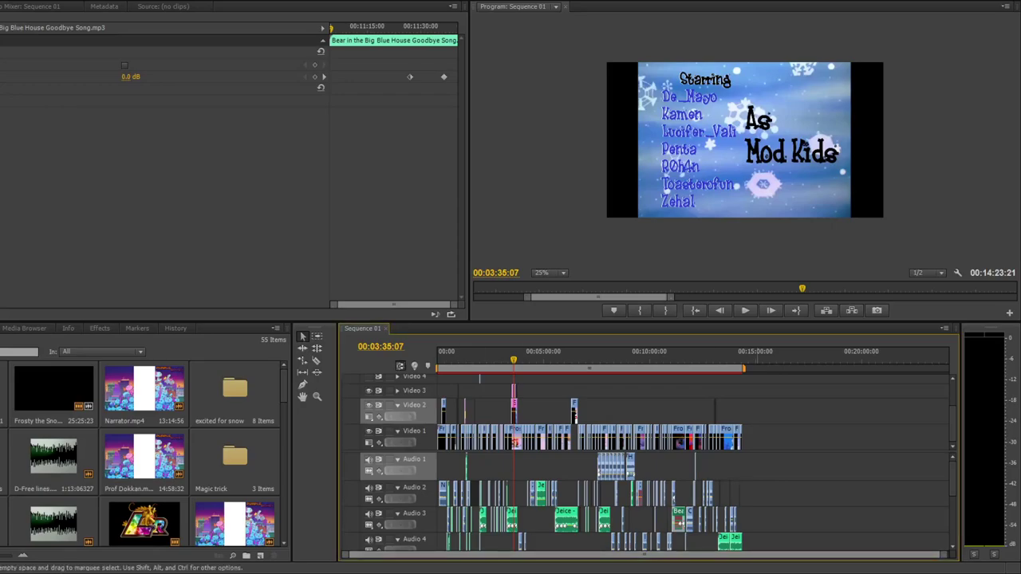
Play the 80,000,000 overlay section on Video 2 from 00:13:02:14 to 00:13:10:08 and recheck the frame at 00:13:04:46
key("shift+m")
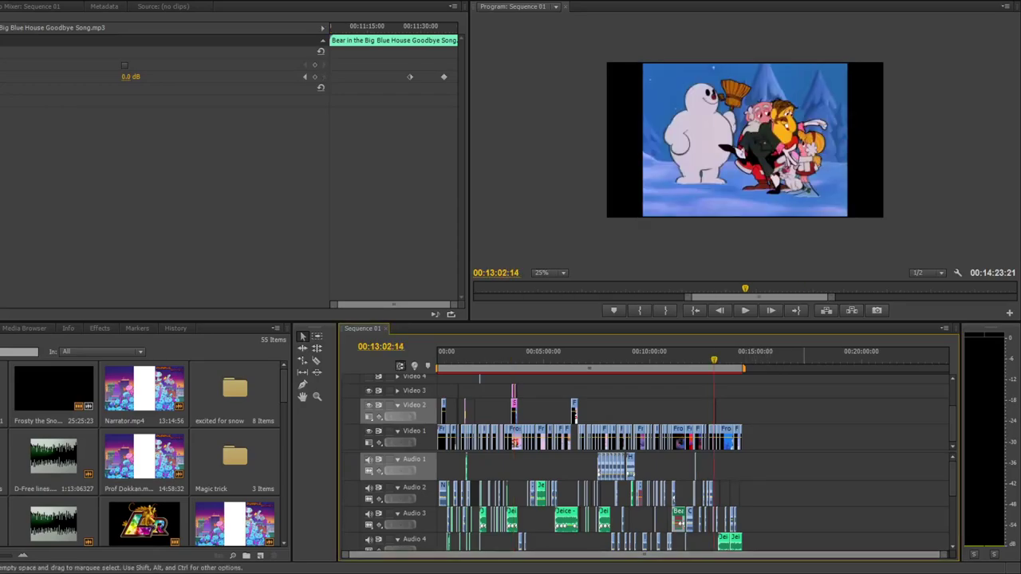
key("equal")
key("equal")
key("equal")
key("equal")
key("equal")
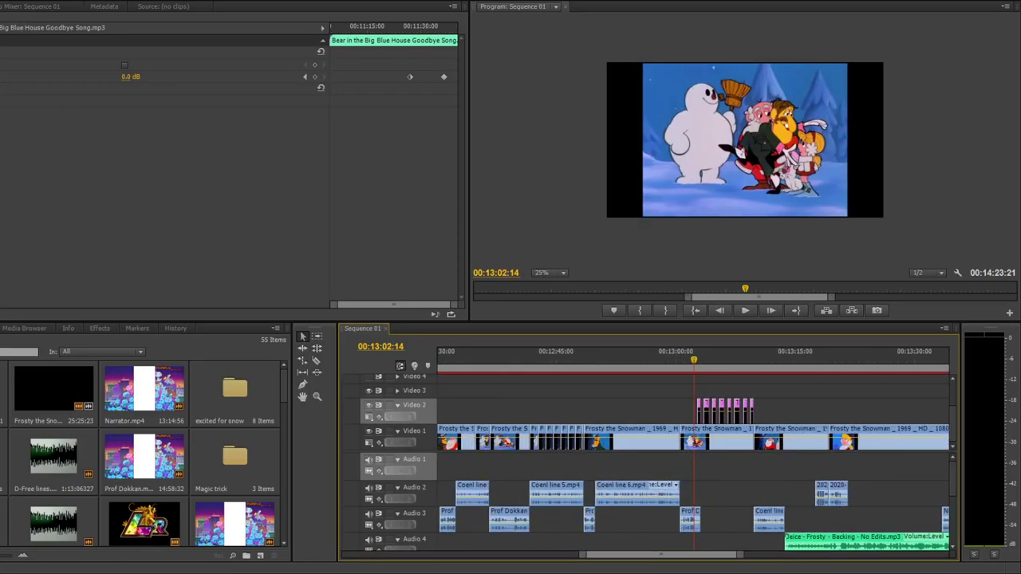
key("space")
key("space")
key("space")
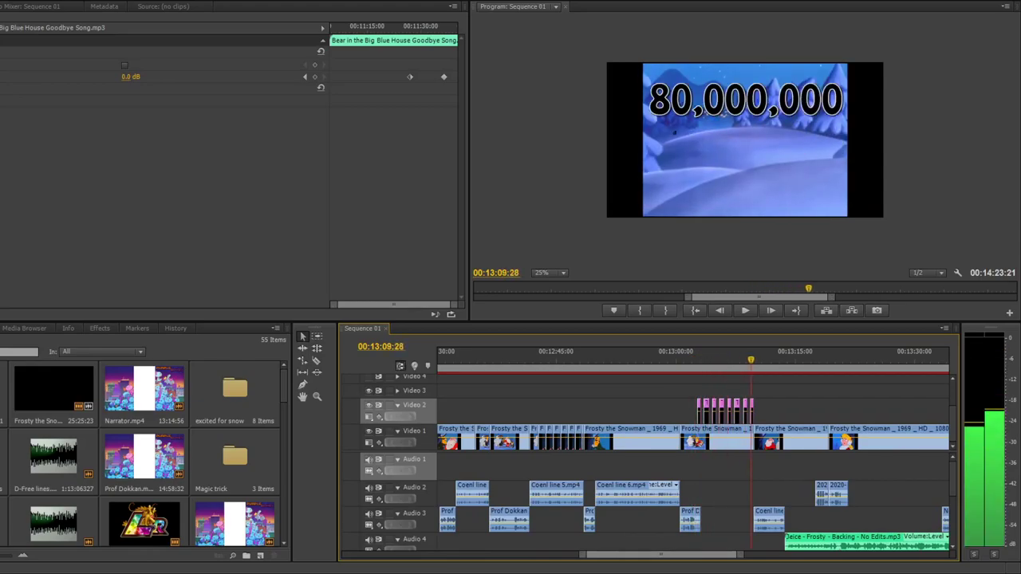
key("space")
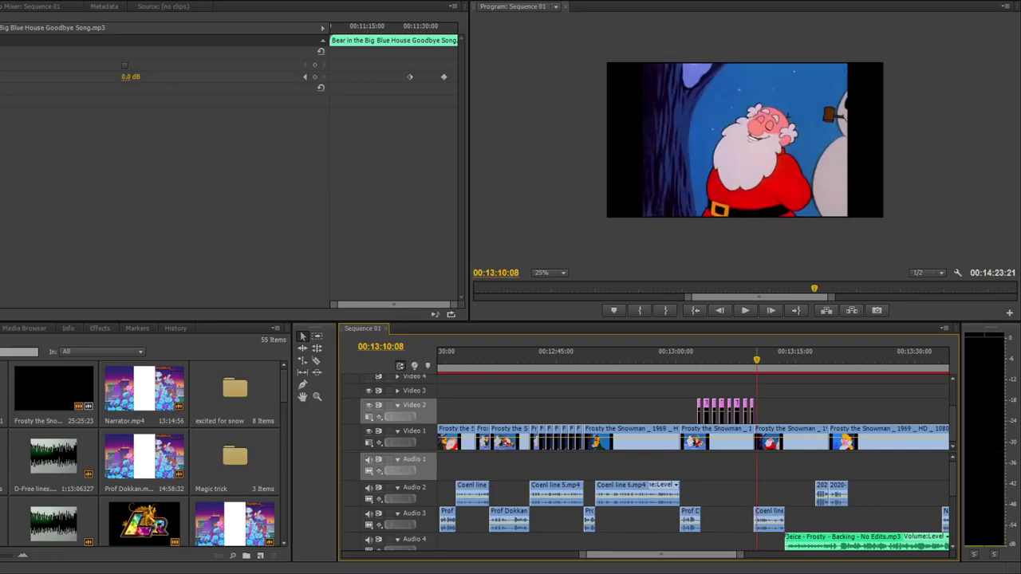
left_click(713, 360)
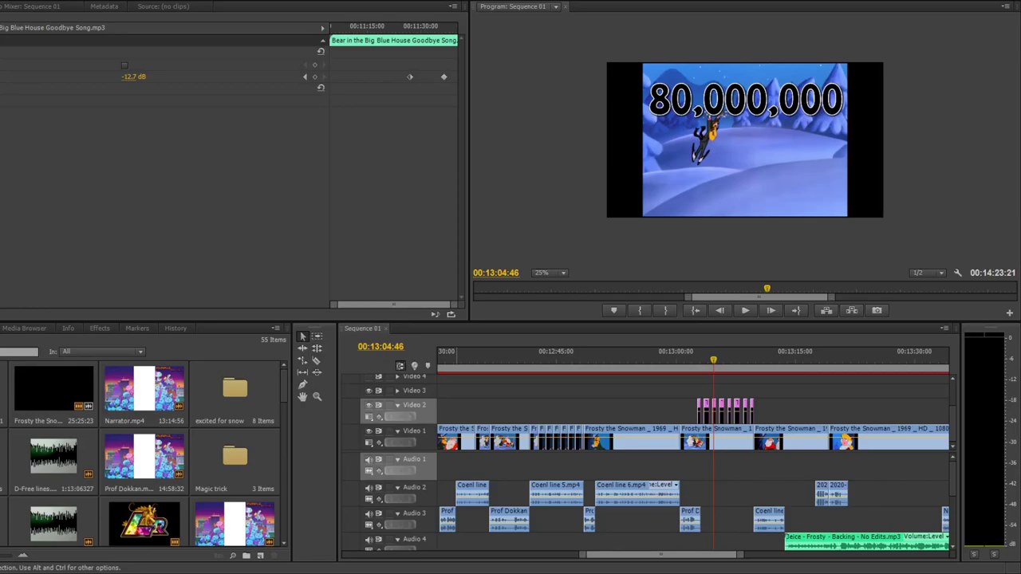
Show the whole sequence, return to its beginning and inspect the teacher scene at 00:00:44:24
key("shift+3")
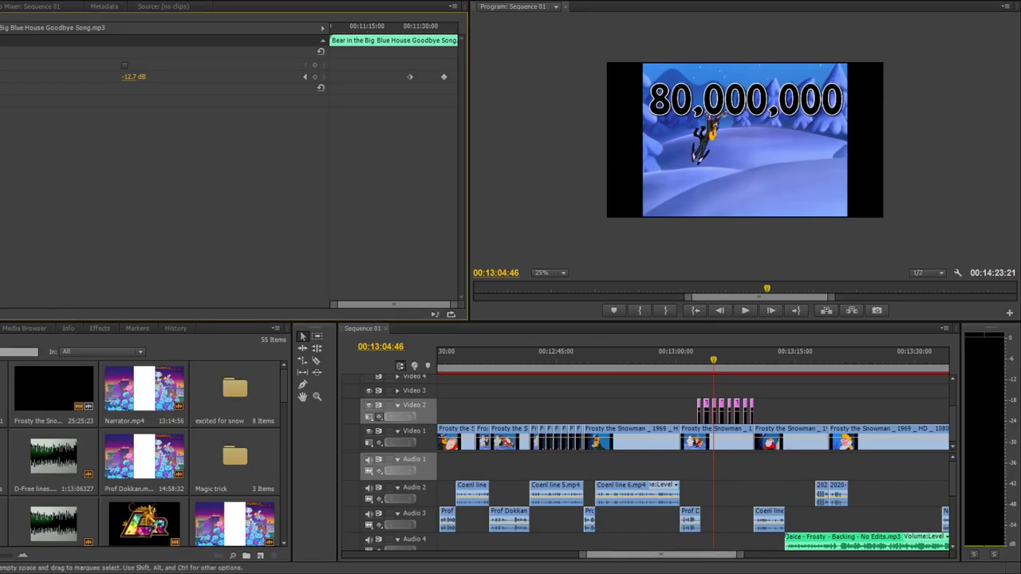
key("shift+3")
key("backslash")
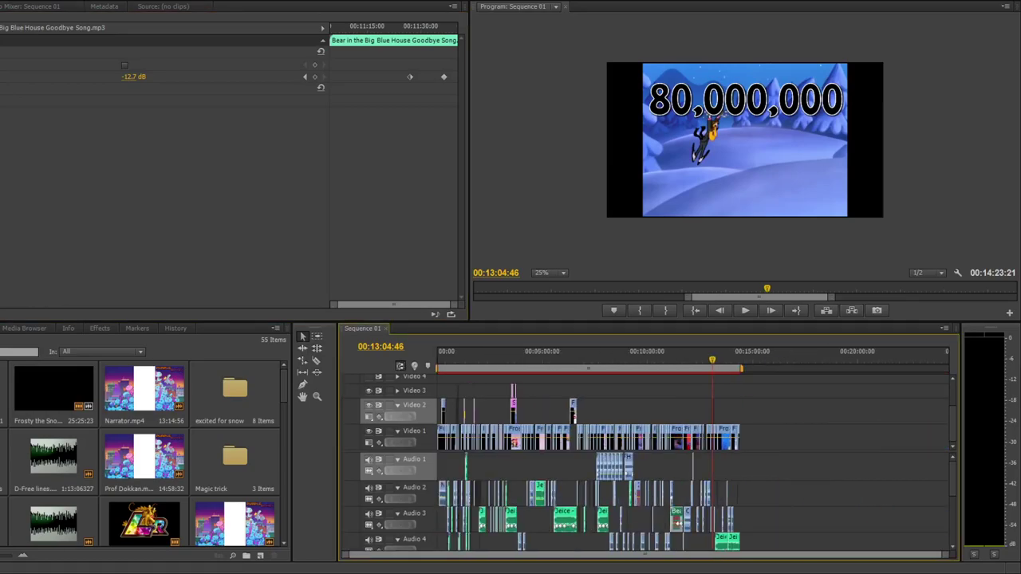
key("Home")
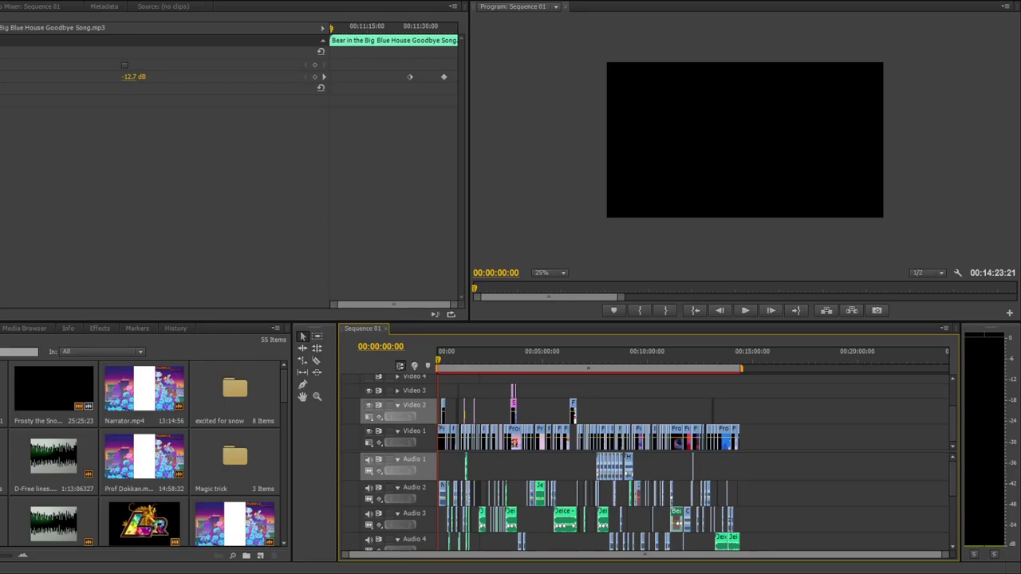
key("Down")
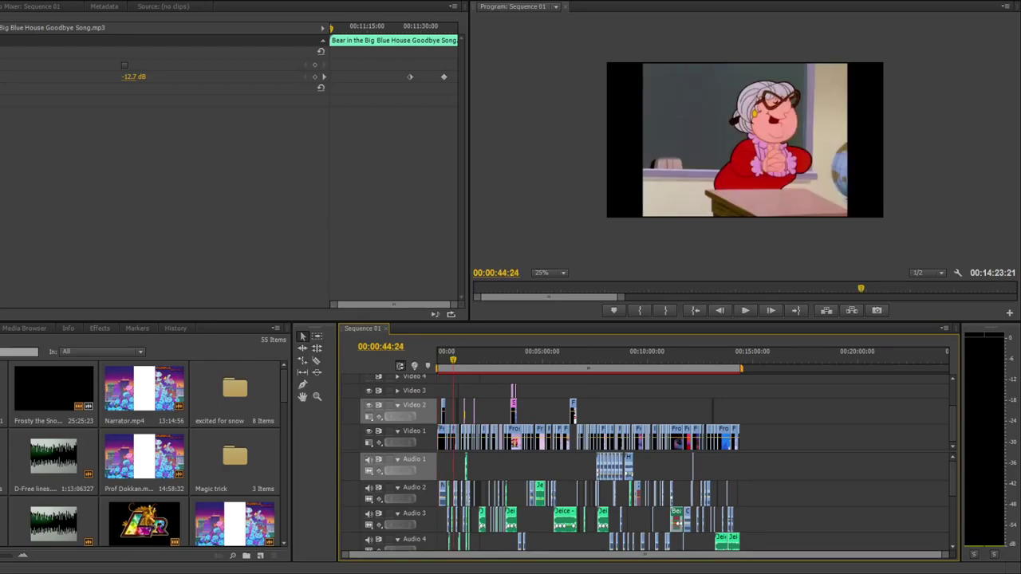